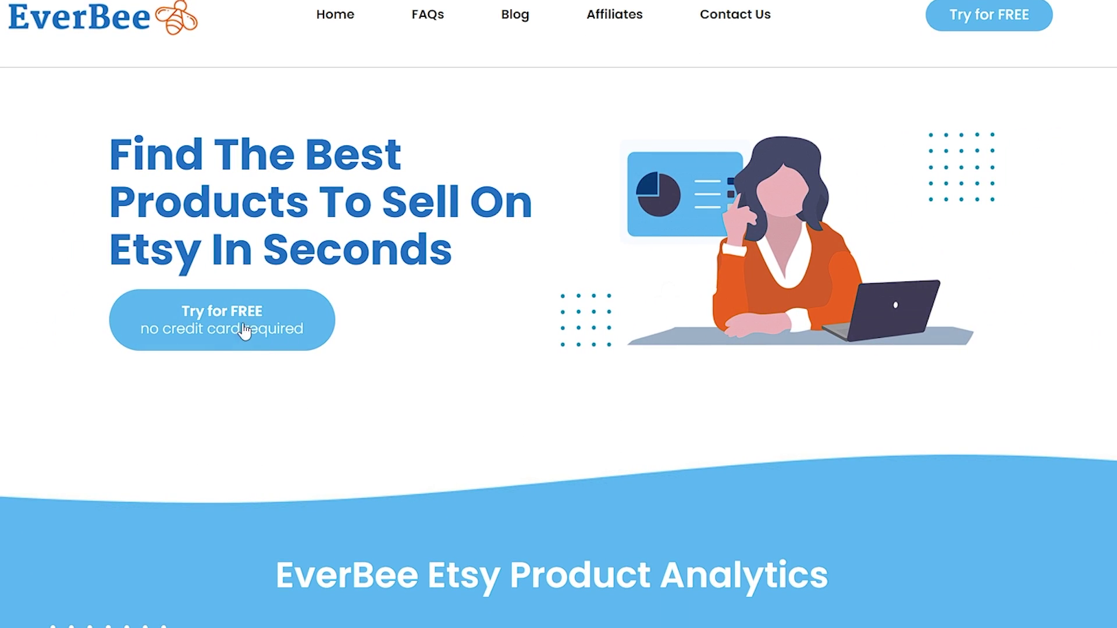
Start EverBee's free trial from its homepage to add the Etsy analytics extension.
click(186, 328)
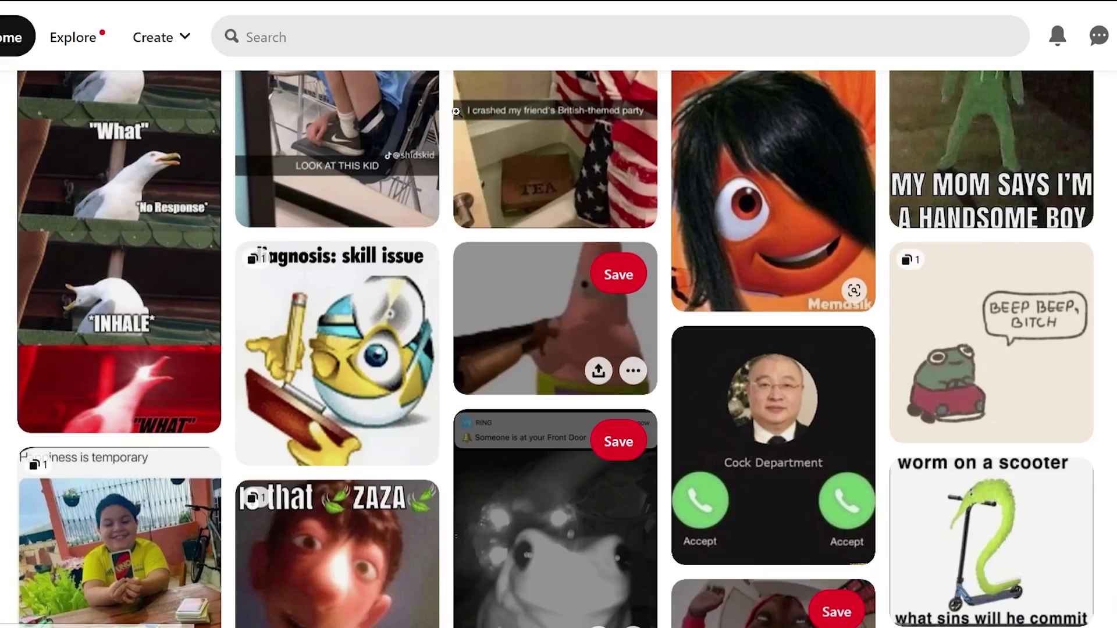
Search Pinterest for 'sticker' and open the Calavera sugar skull sticker pin.
click(451, 23)
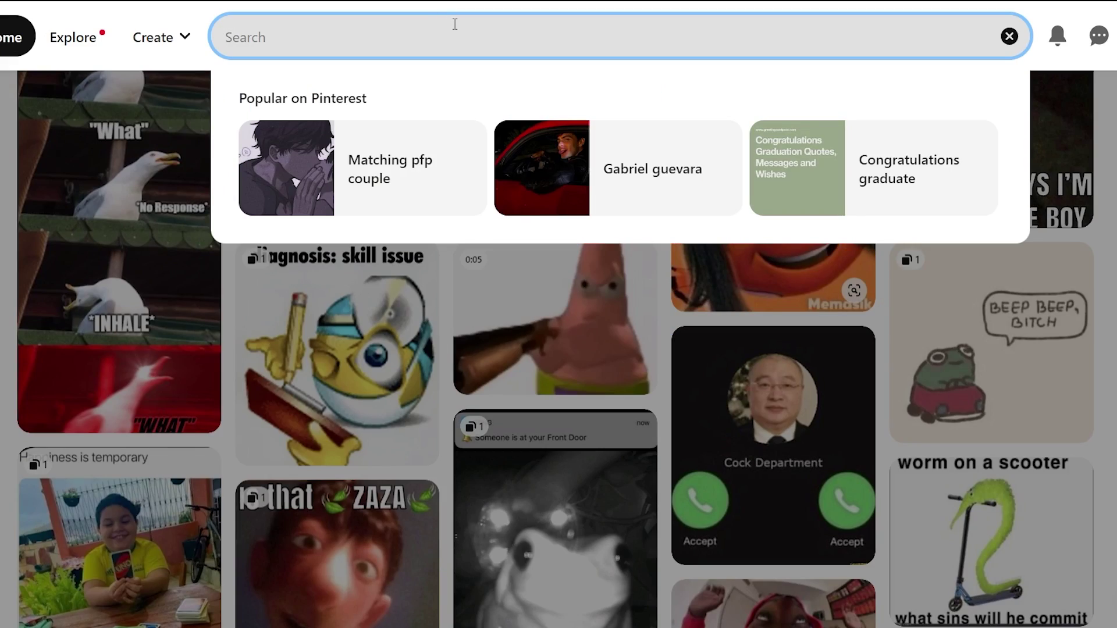
text(sticker)
key(Return)
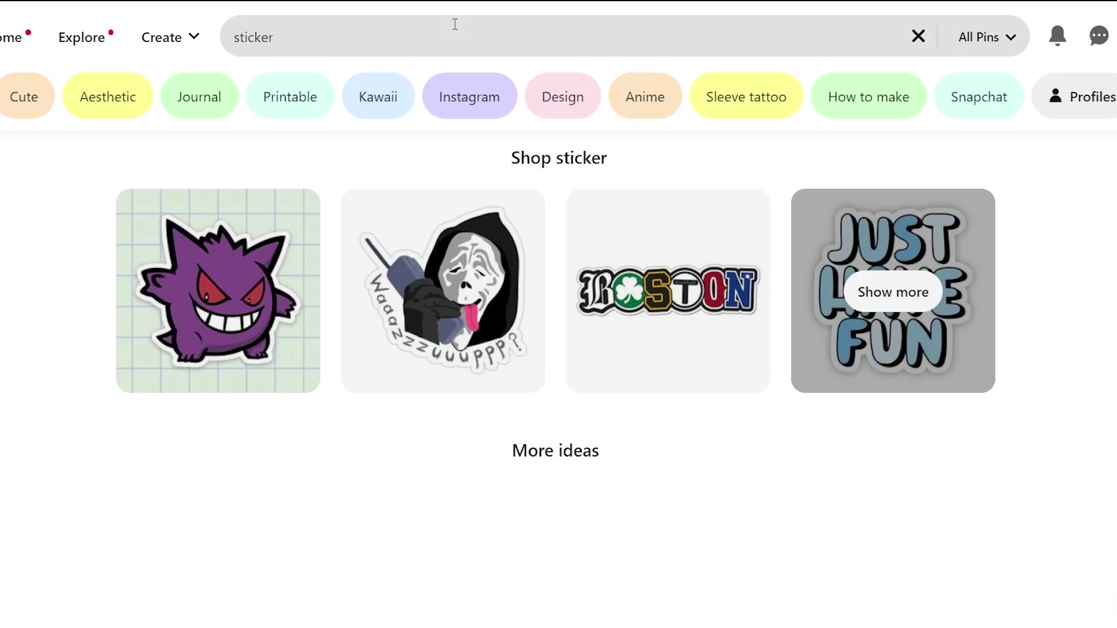
scroll(544, 61, down, 9)
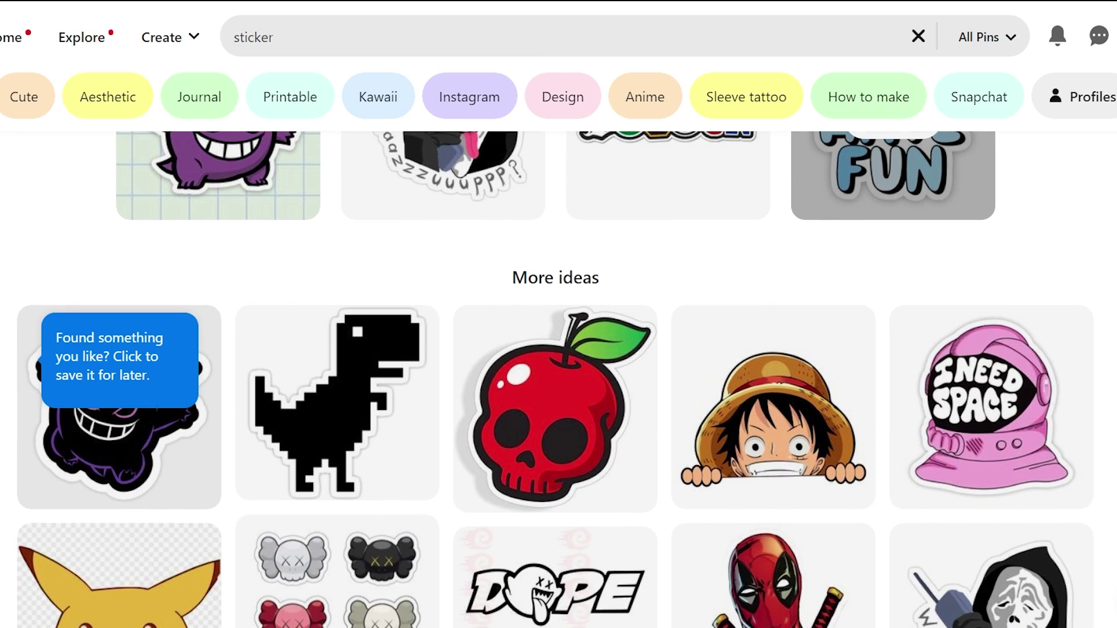
scroll(598, 285, down, 10)
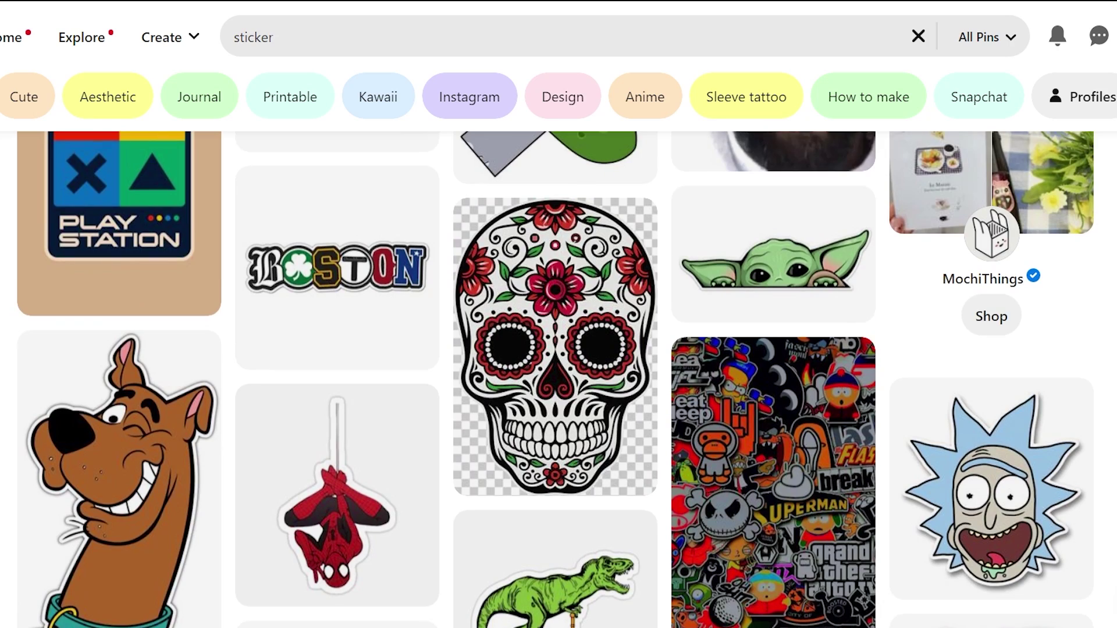
click(598, 285)
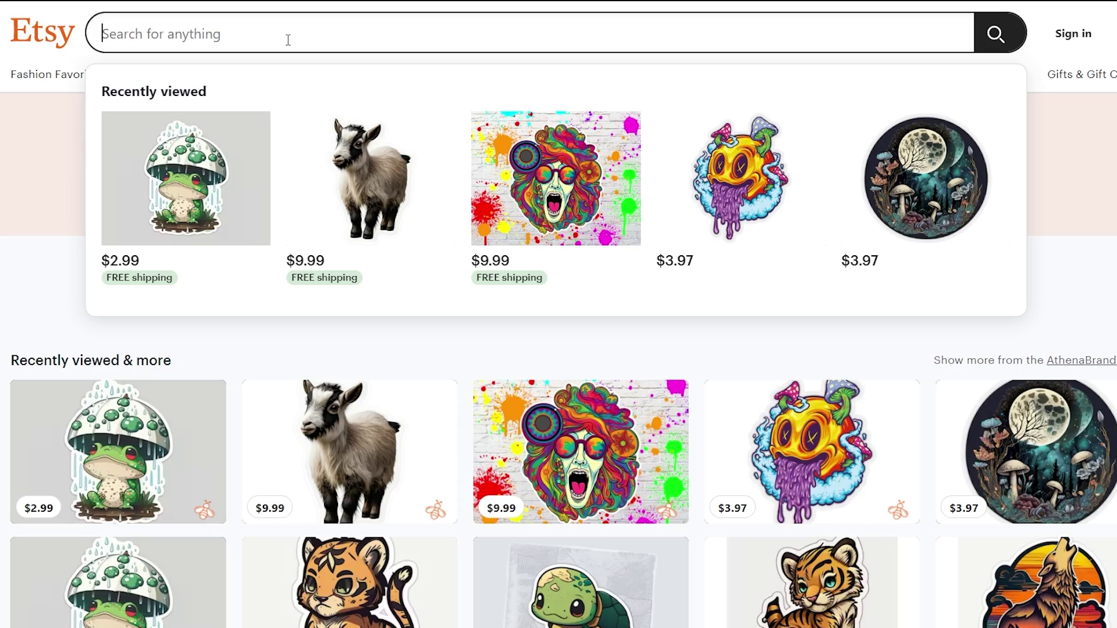
Search Etsy for 'skull st' and open the Mushroom Psychedelic Sticker listing.
text(skull st)
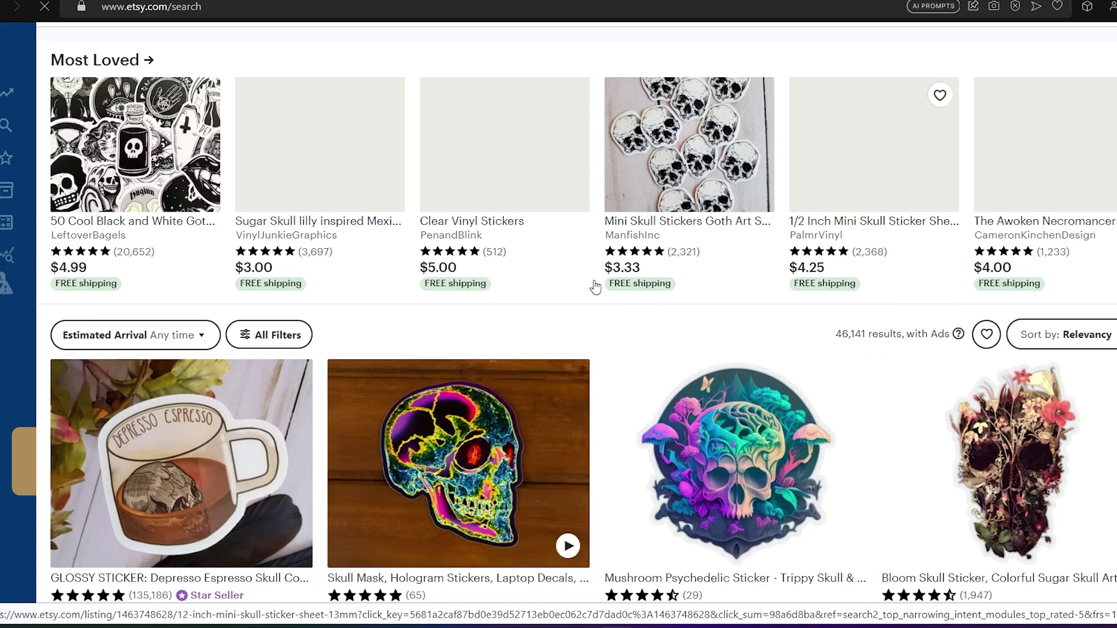
scroll(599, 256, down, 2)
scroll(605, 226, down, 3)
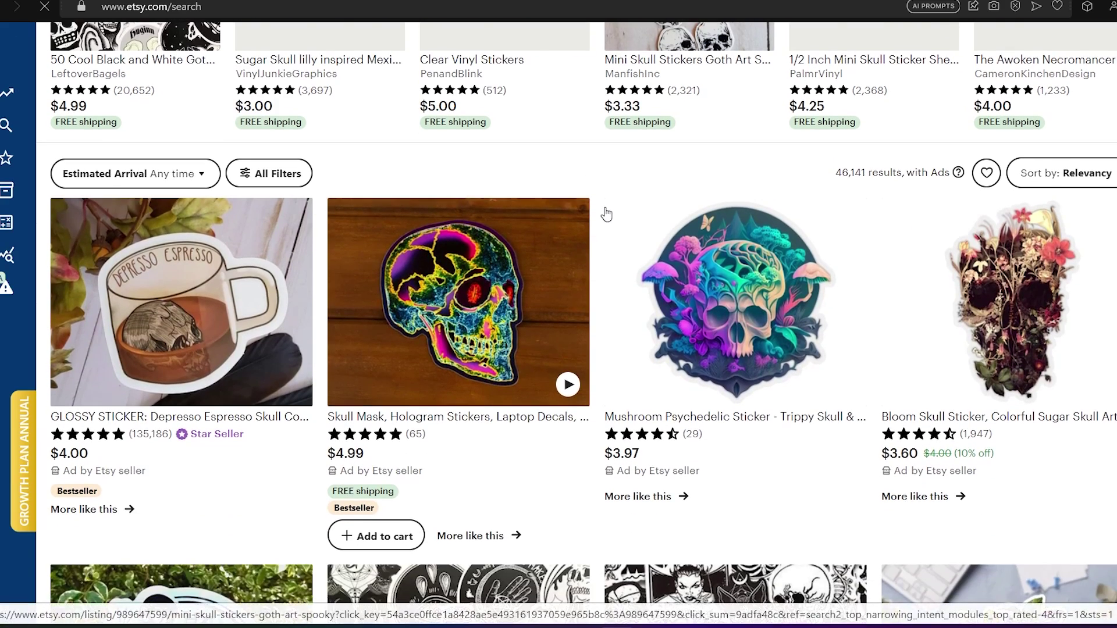
click(723, 229)
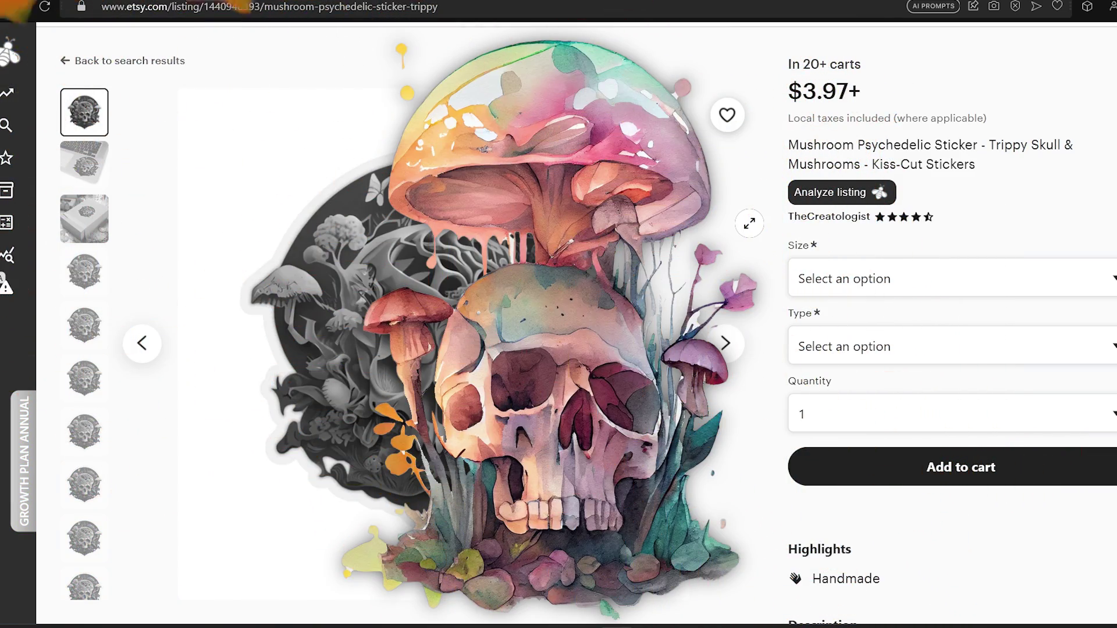
Open EverBee Product Analytics for the skull sticker results, sorted by monthly sales, highest first.
mouse_move(50, 141)
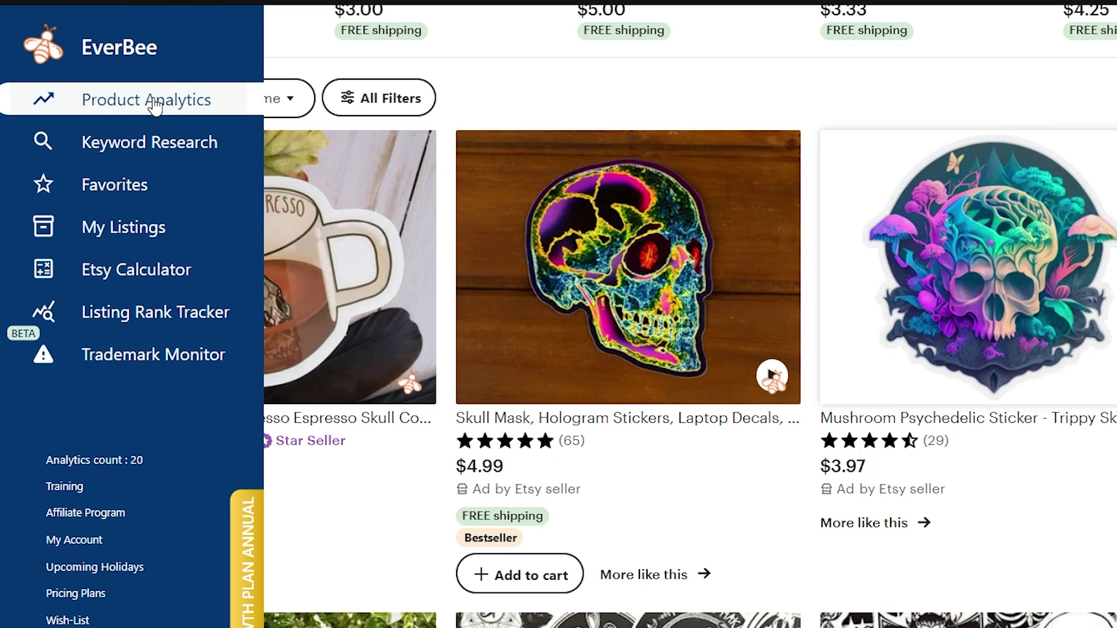
click(153, 102)
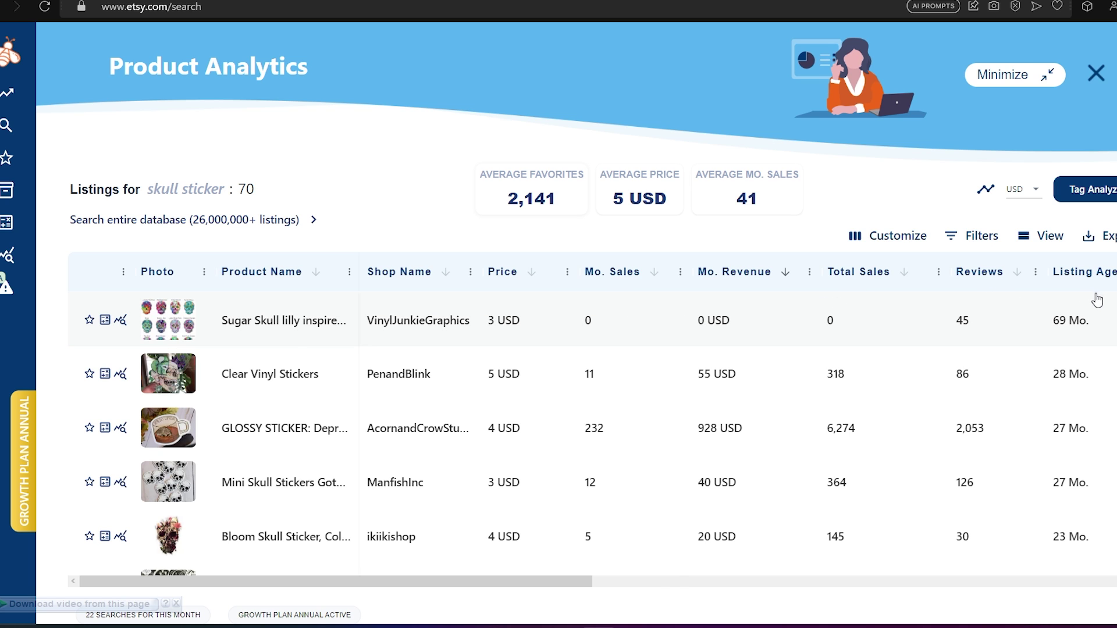
scroll(1097, 300, right, 10)
scroll(731, 300, left, 10)
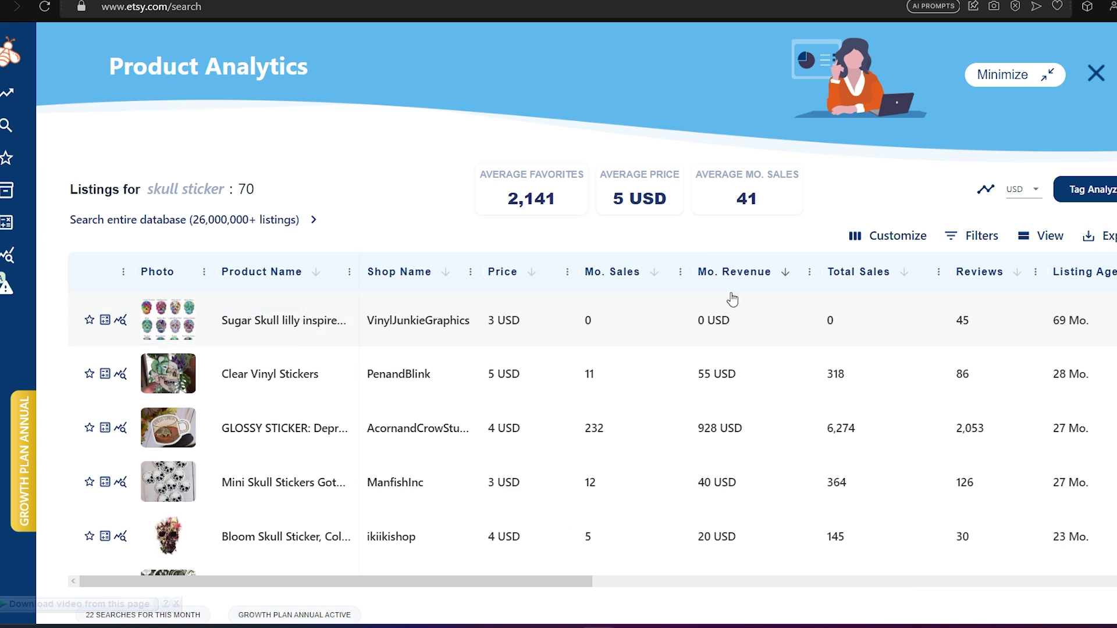
click(654, 273)
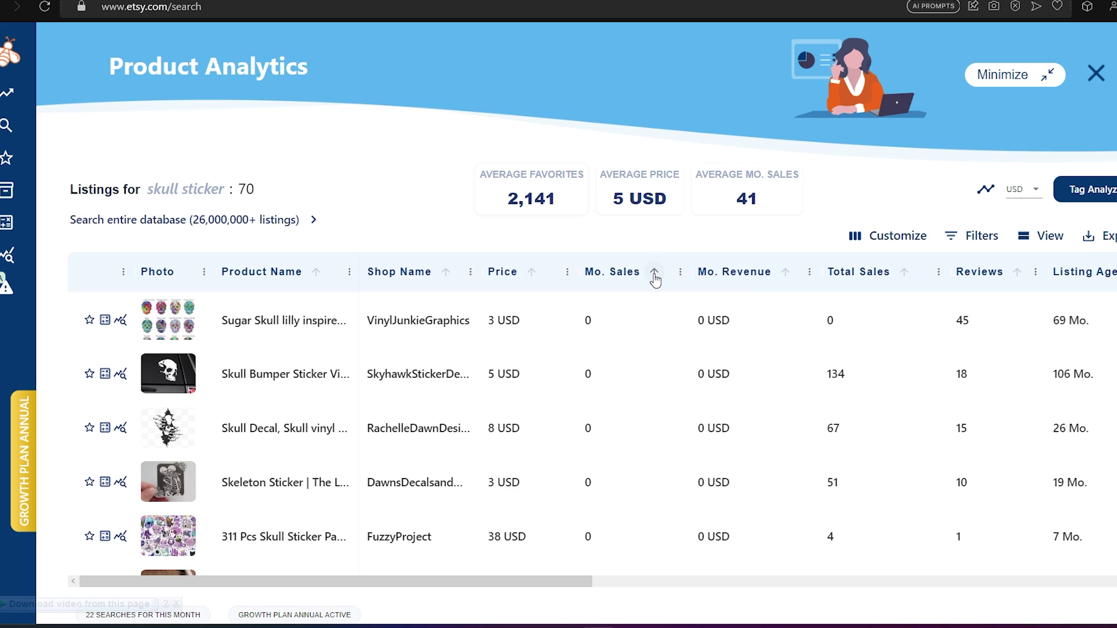
click(655, 273)
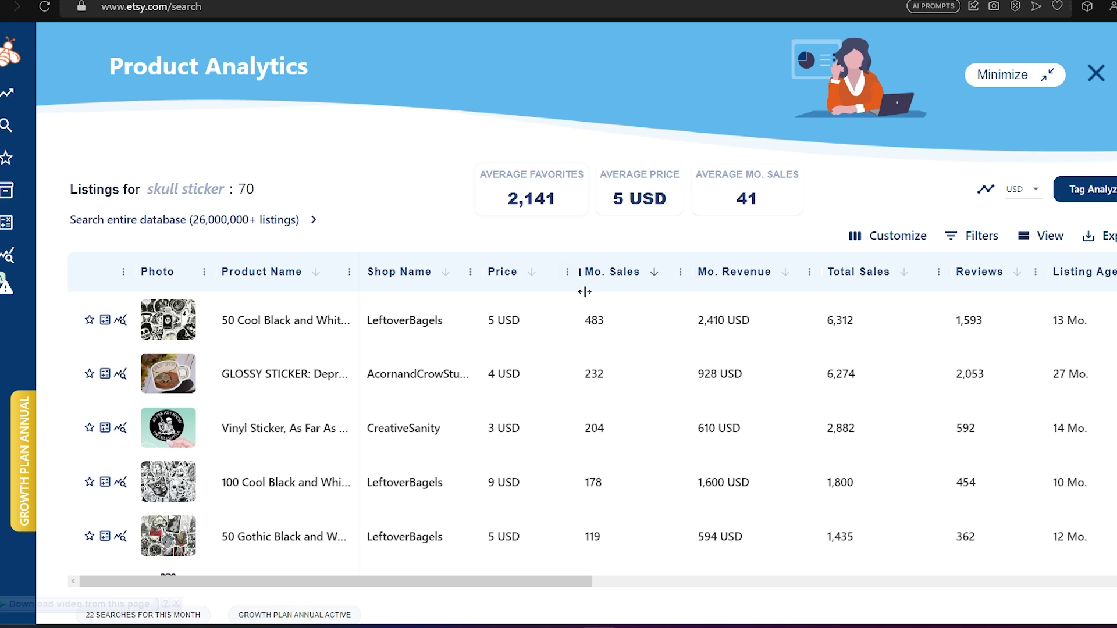
Open the pastel goth Sticker Autocollant listing's details and its Etsy page.
scroll(610, 300, down, 4)
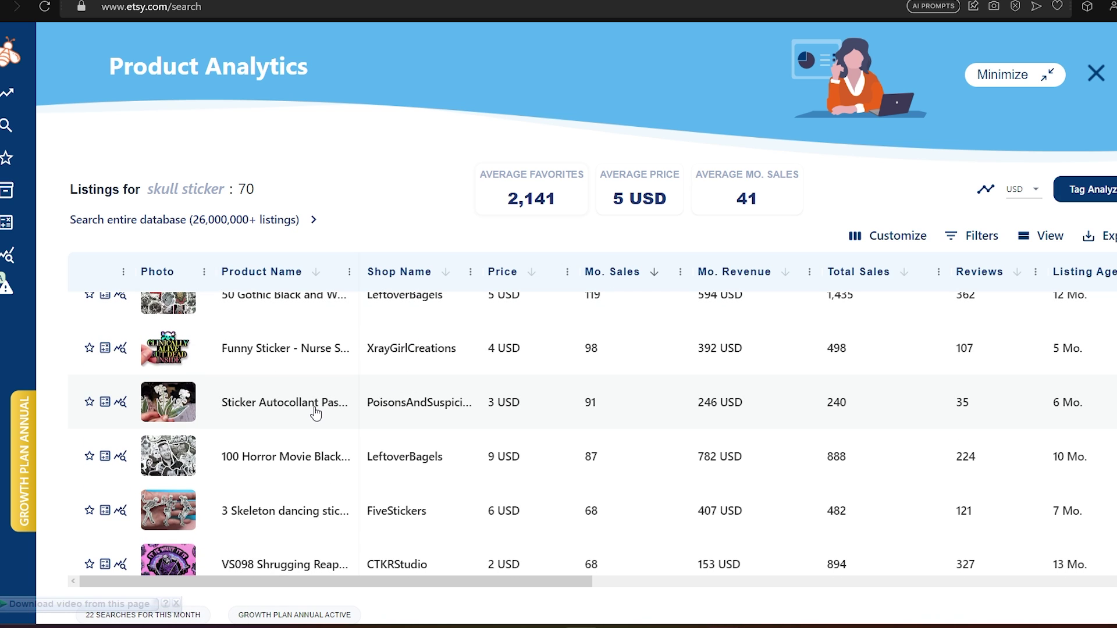
click(315, 410)
click(1012, 149)
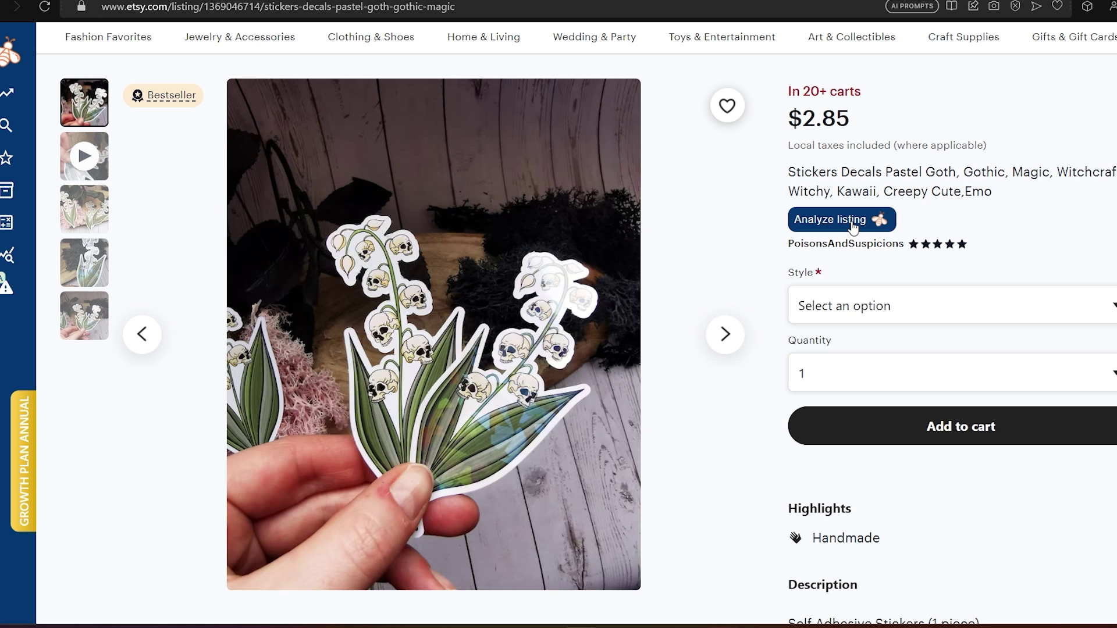
Copy the 'pastel goth' tag from the listing's details and paste it into Etsy's search bar.
click(852, 225)
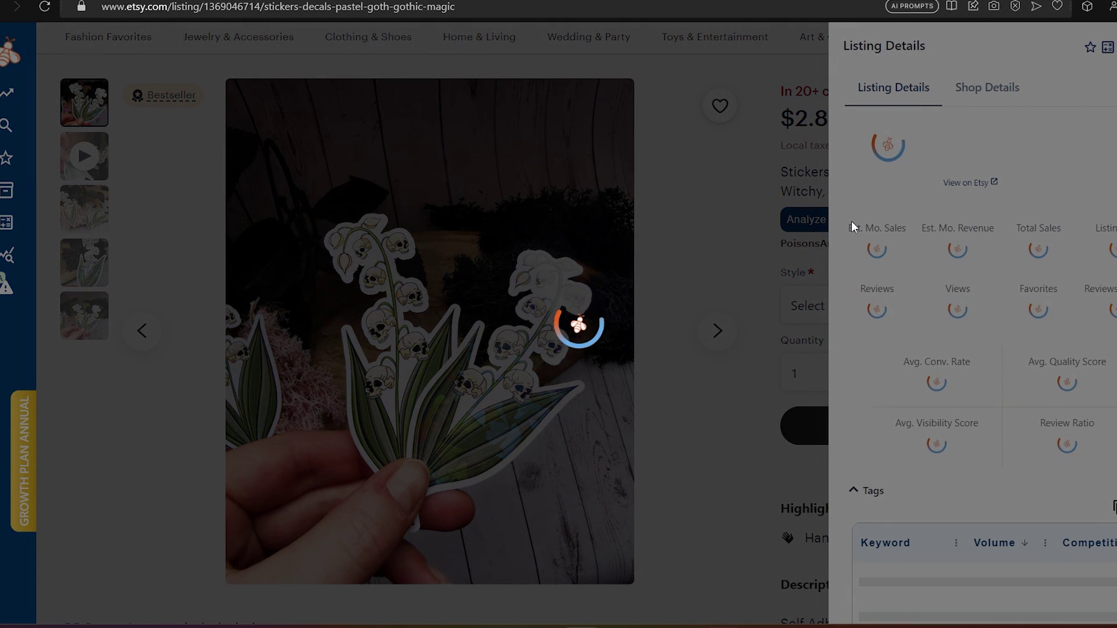
scroll(982, 357, down, 5)
scroll(982, 358, down, 1)
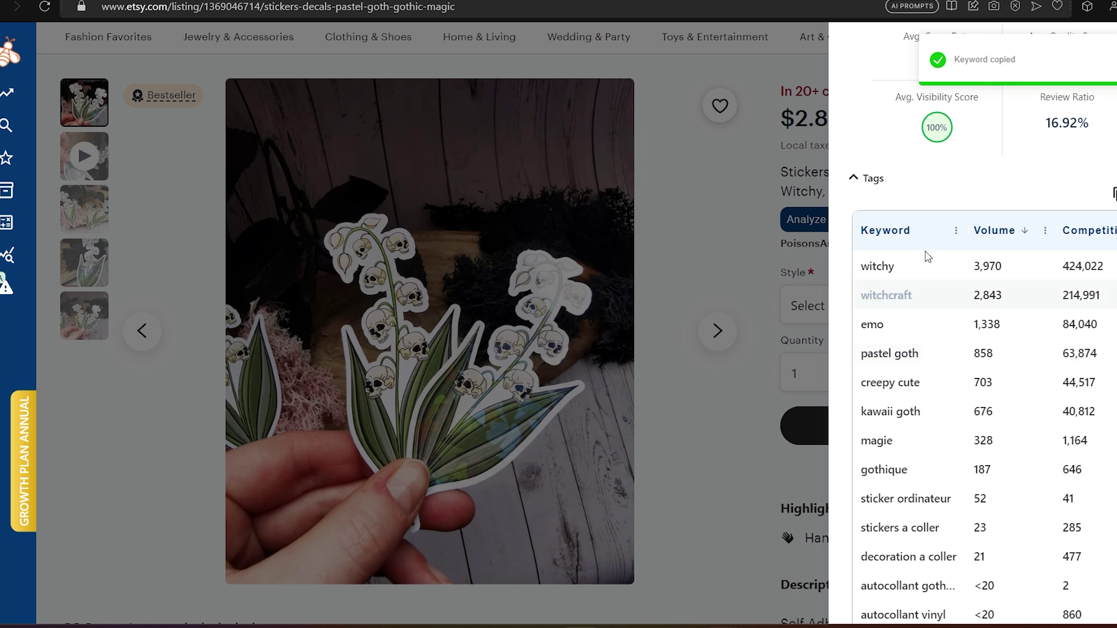
click(787, 159)
click(440, 59)
text(pastel goth)
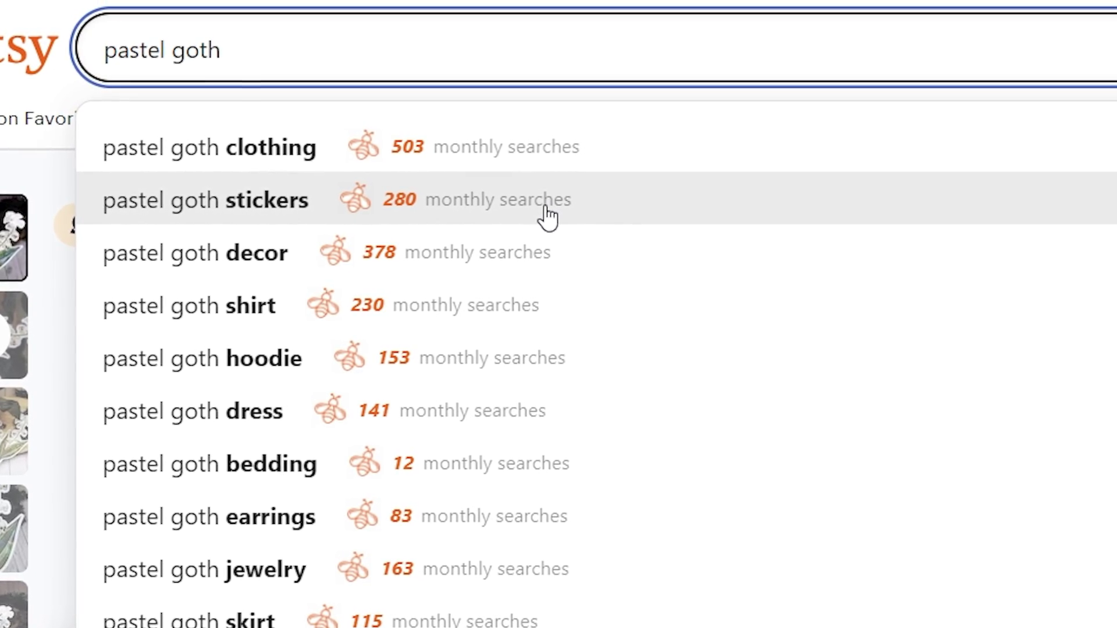
Search for 'pastel goth stickers' and view the '3 Skeleton dancing stickers' listing details.
click(552, 215)
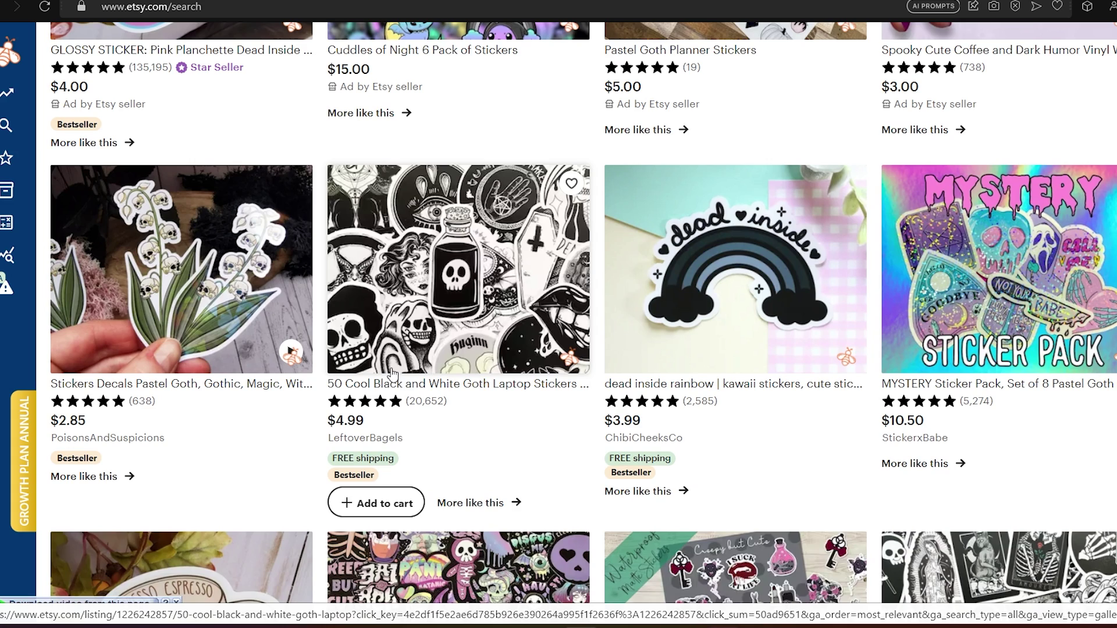
scroll(263, 425, up, 10)
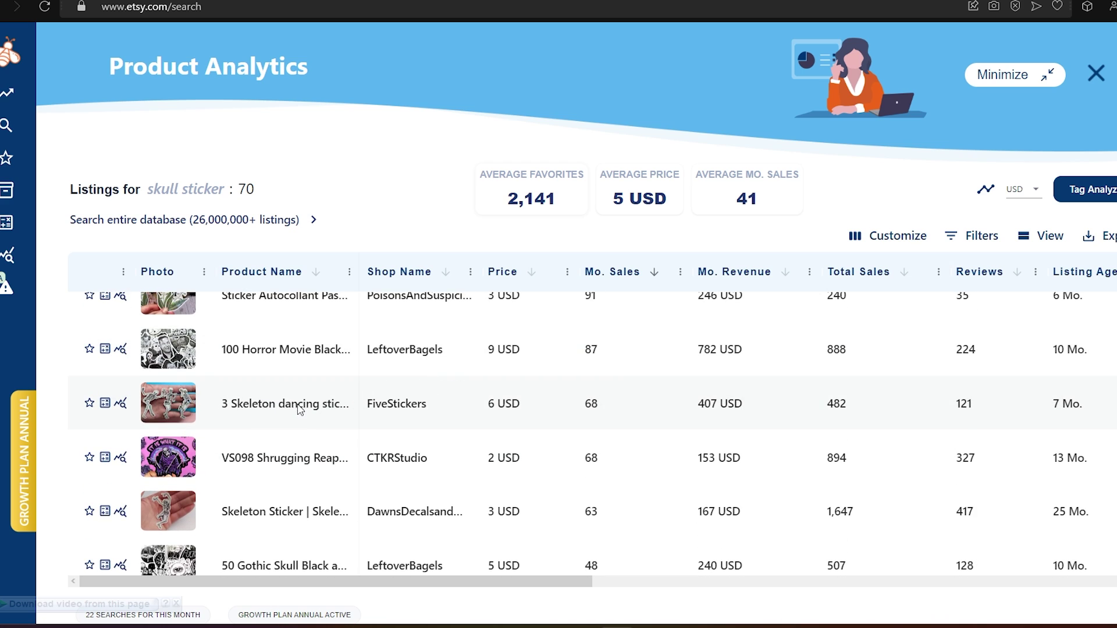
click(300, 408)
scroll(265, 401, down, 1)
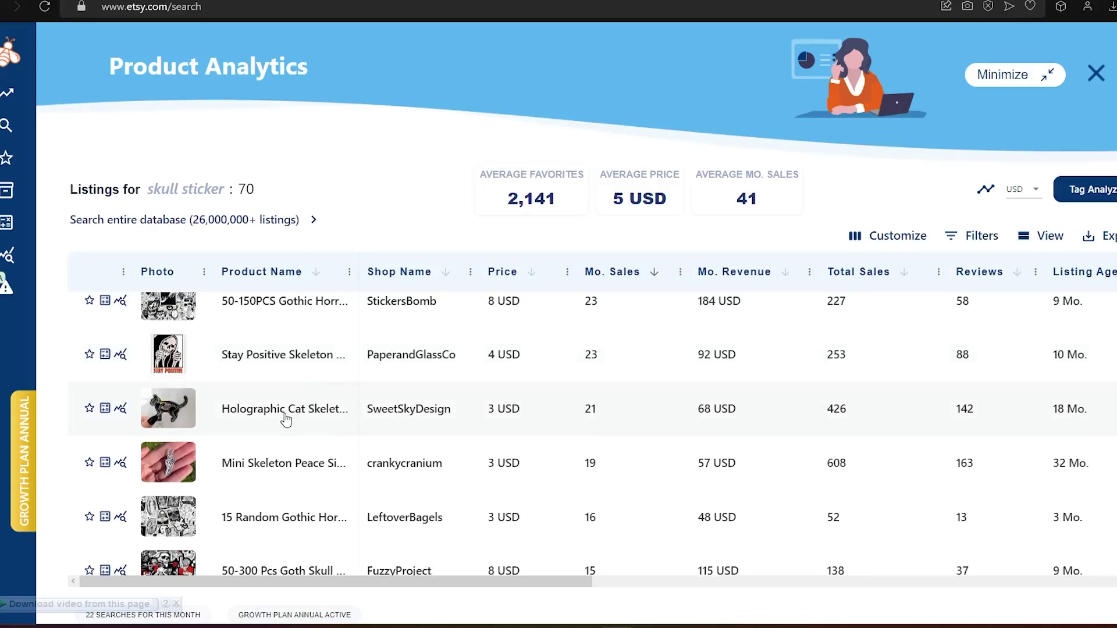
View the Holographic Cat Skeleton listing details and browse further down its sticker results.
click(285, 419)
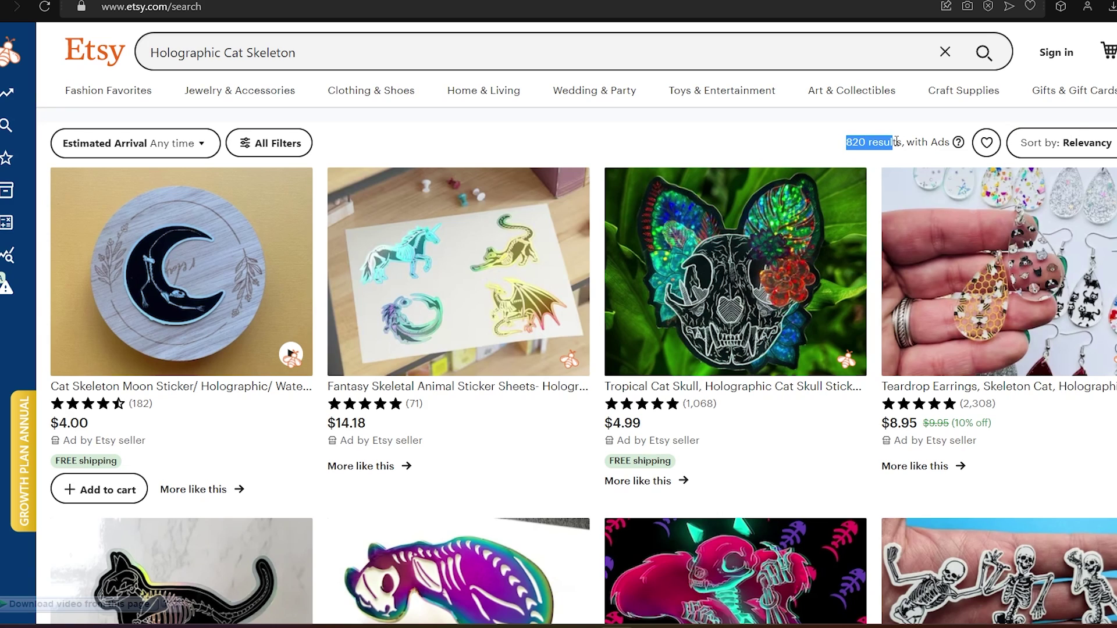
scroll(882, 166, down, 10)
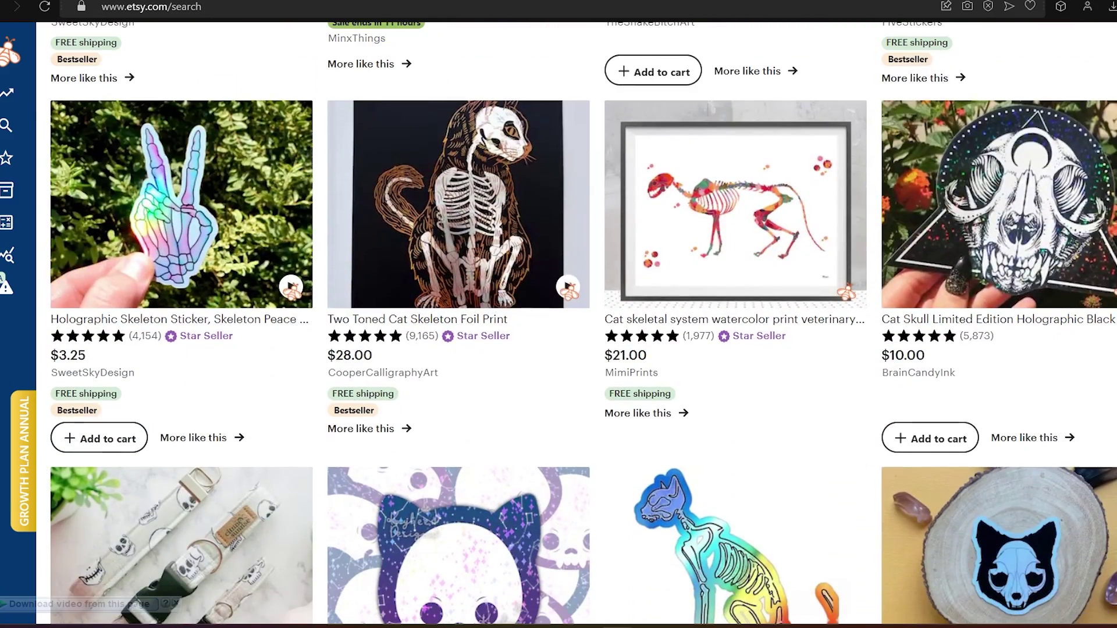
scroll(558, 326, down, 5)
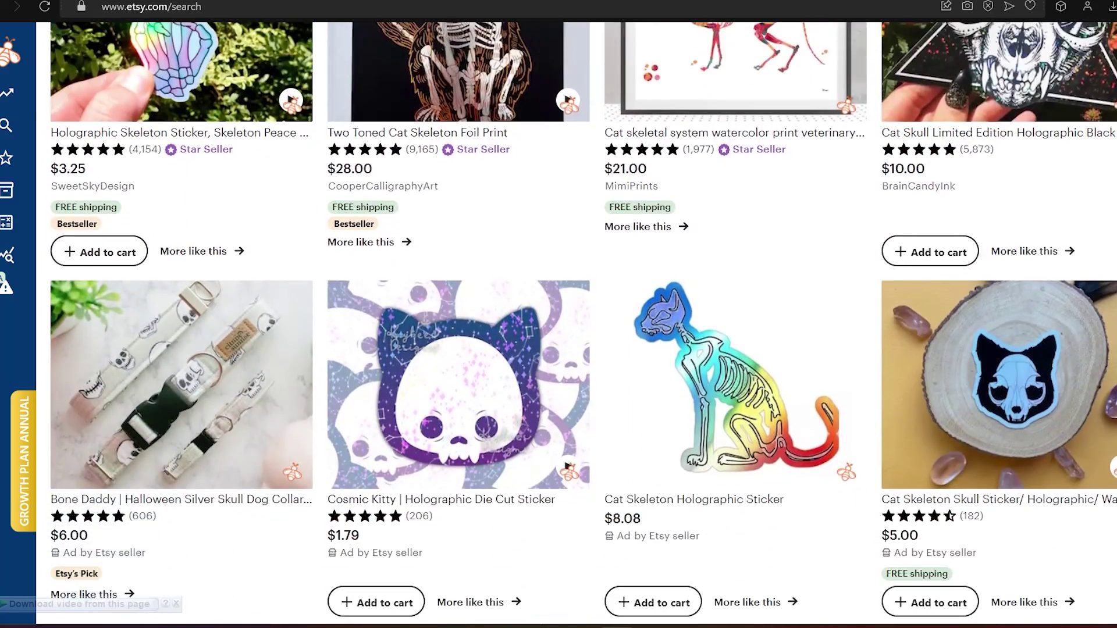
scroll(558, 325, down, 8)
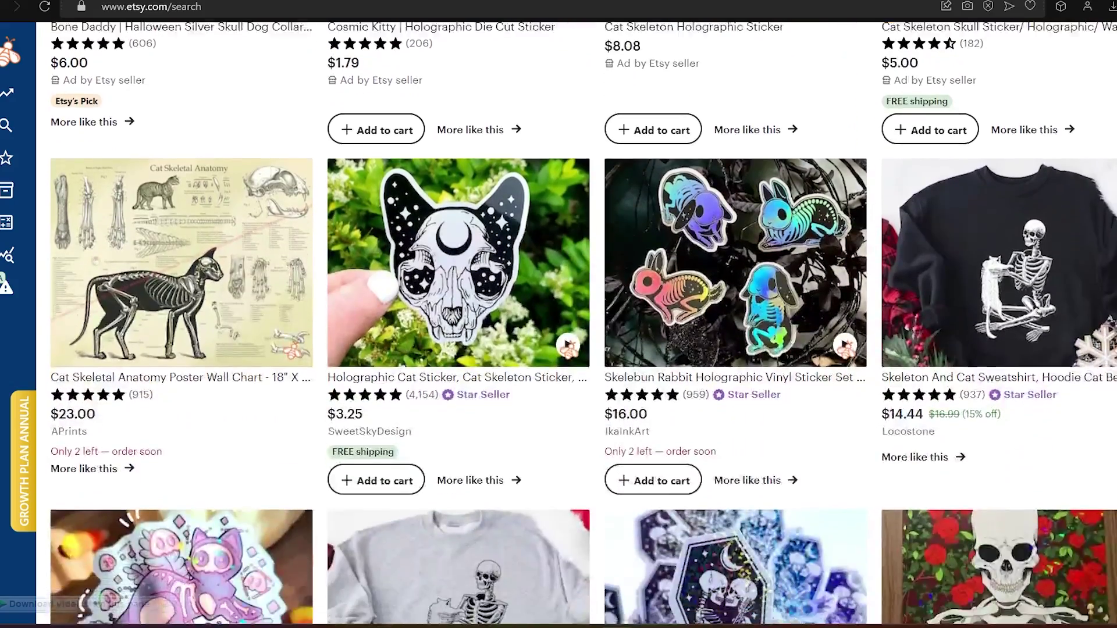
scroll(558, 326, down, 11)
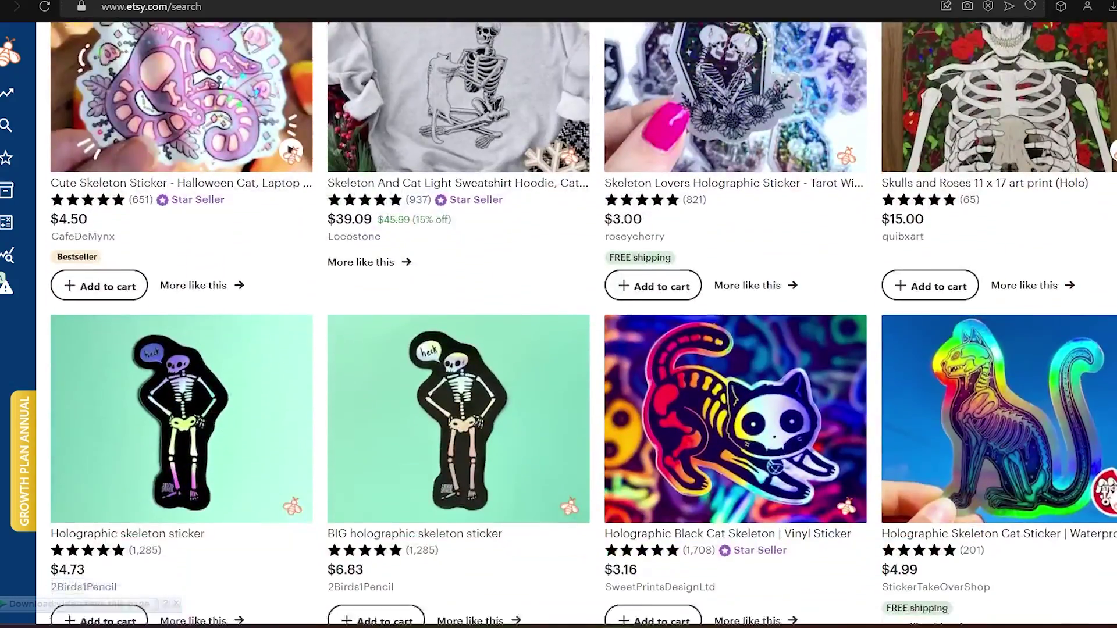
scroll(558, 325, down, 10)
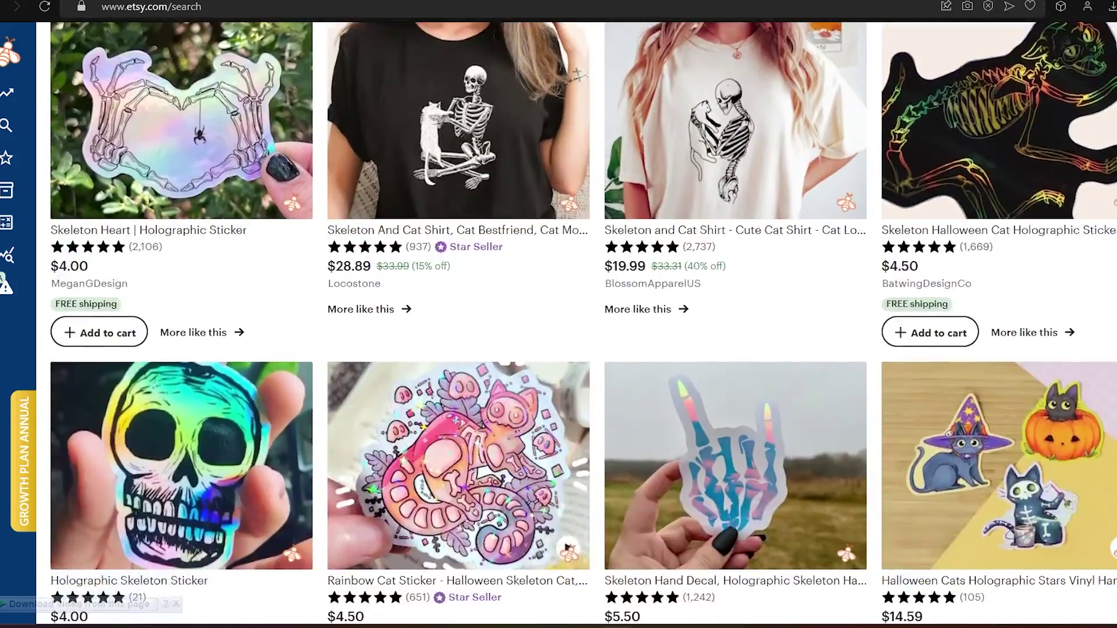
scroll(558, 326, down, 10)
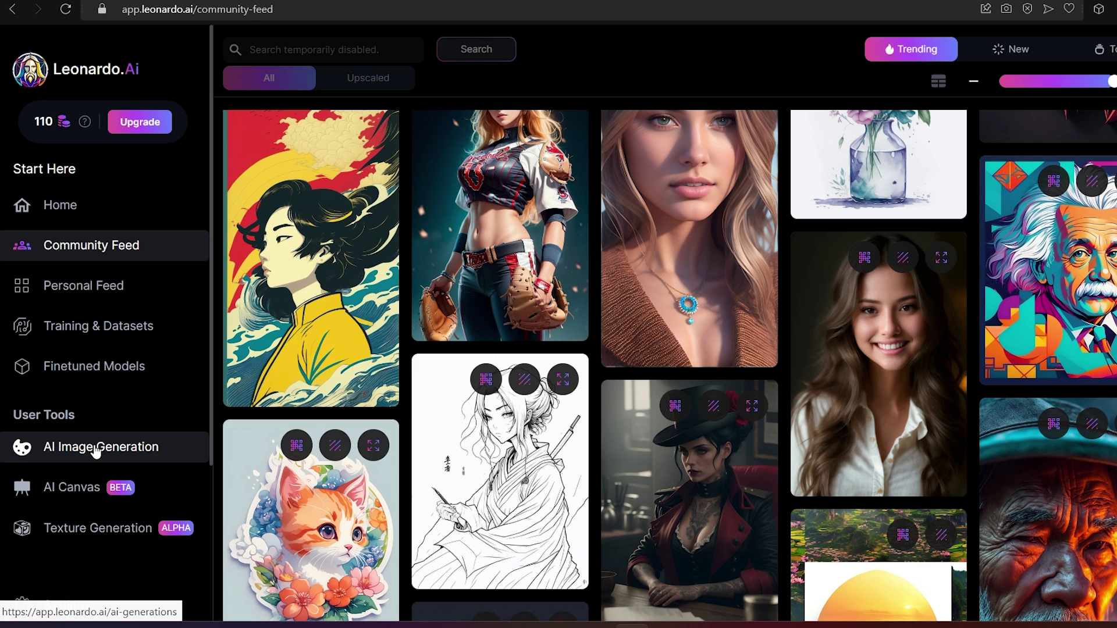
In AI Image Generation, switch the model to Leonardo Creative and generate from the existing cat sticker prompt.
click(96, 449)
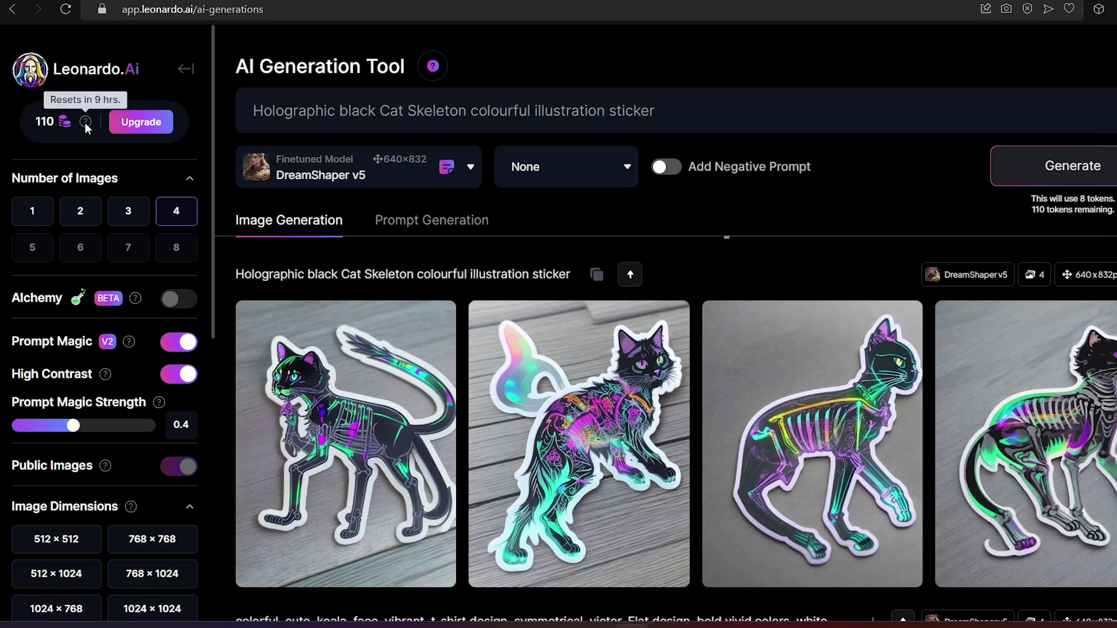
scroll(710, 180, down, 1)
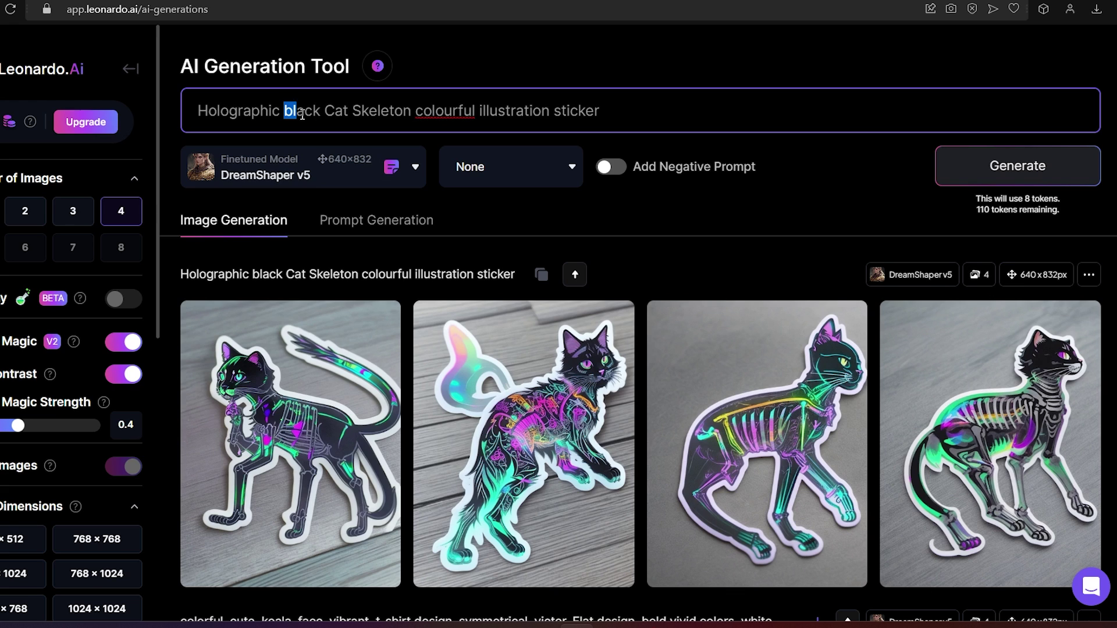
drag(411, 115, 513, 115)
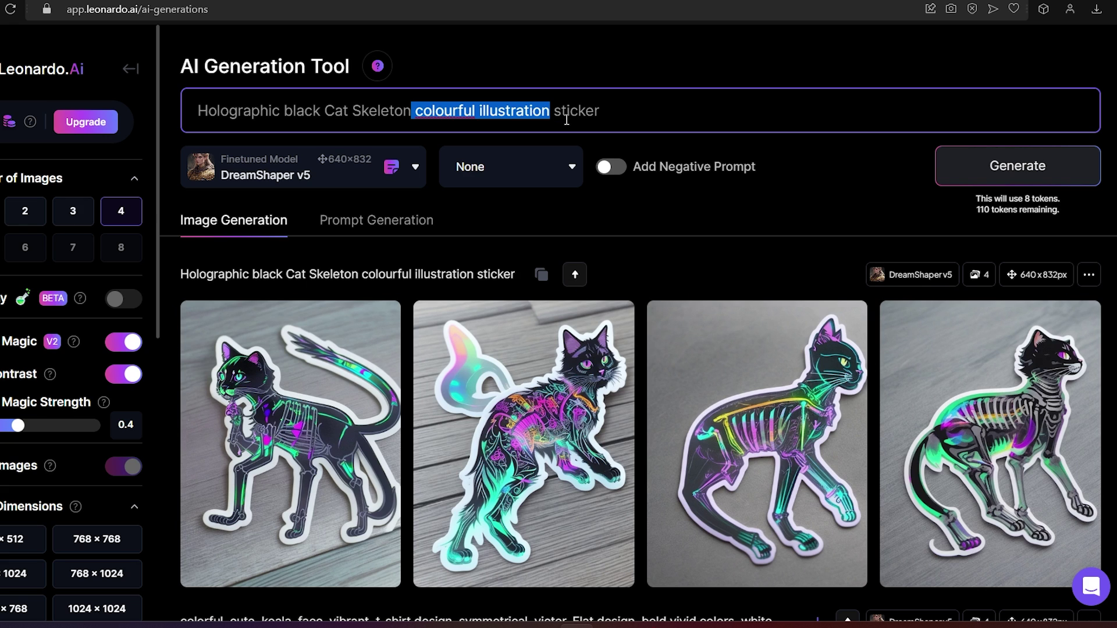
click(692, 358)
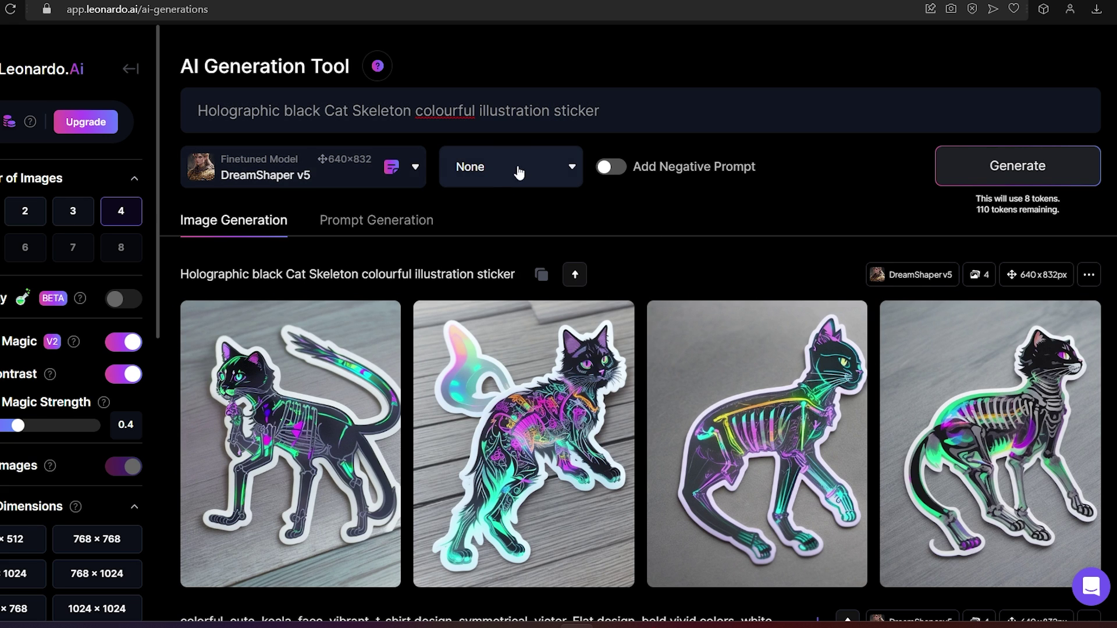
click(365, 182)
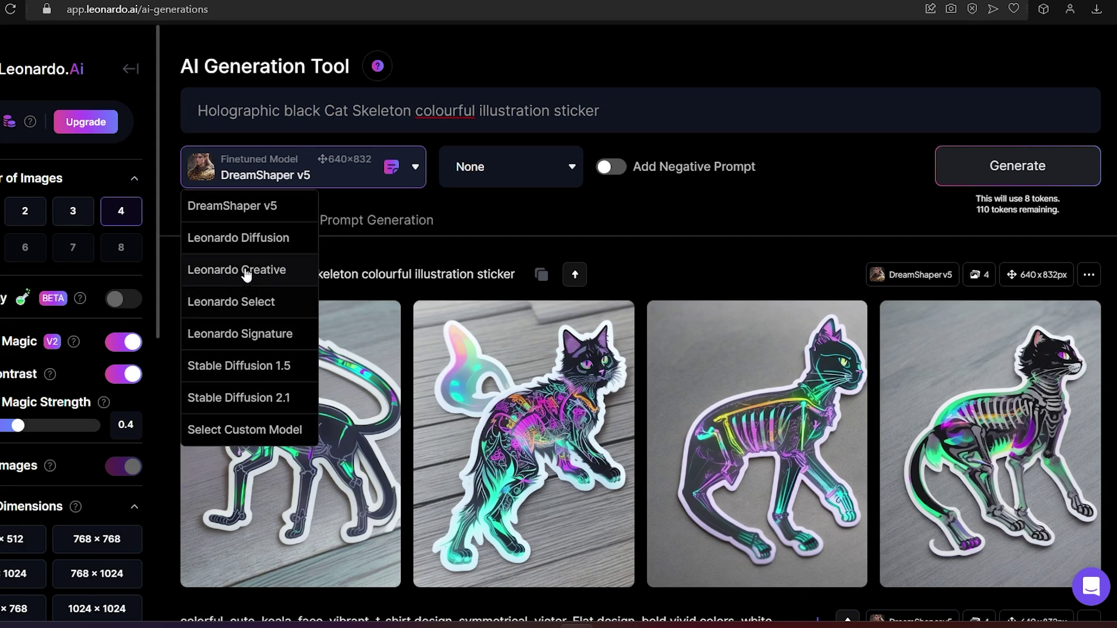
click(263, 280)
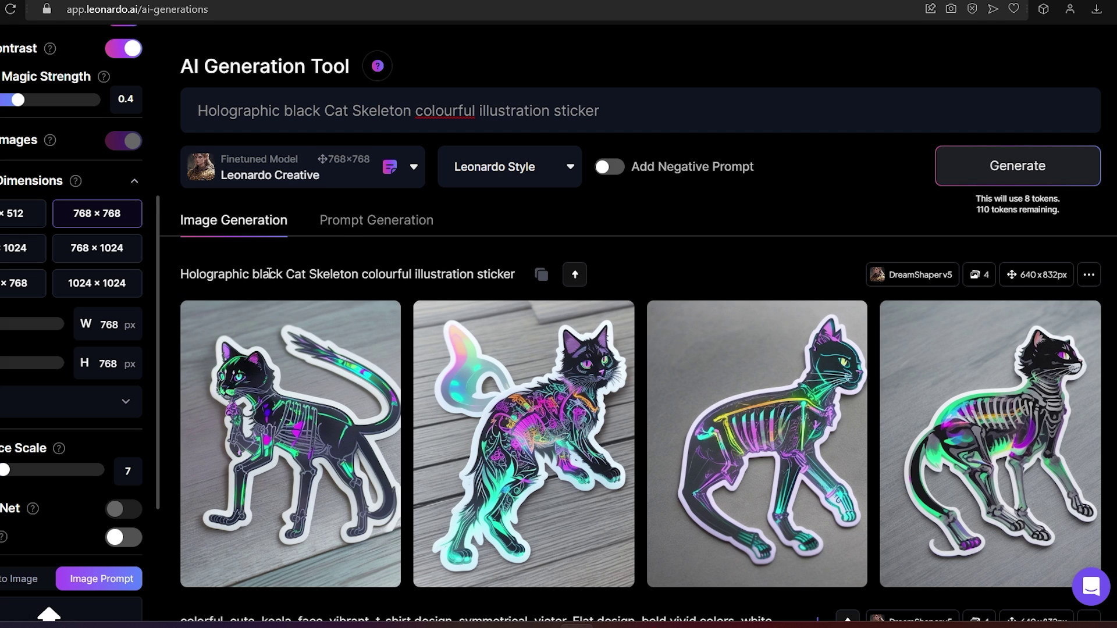
click(1017, 166)
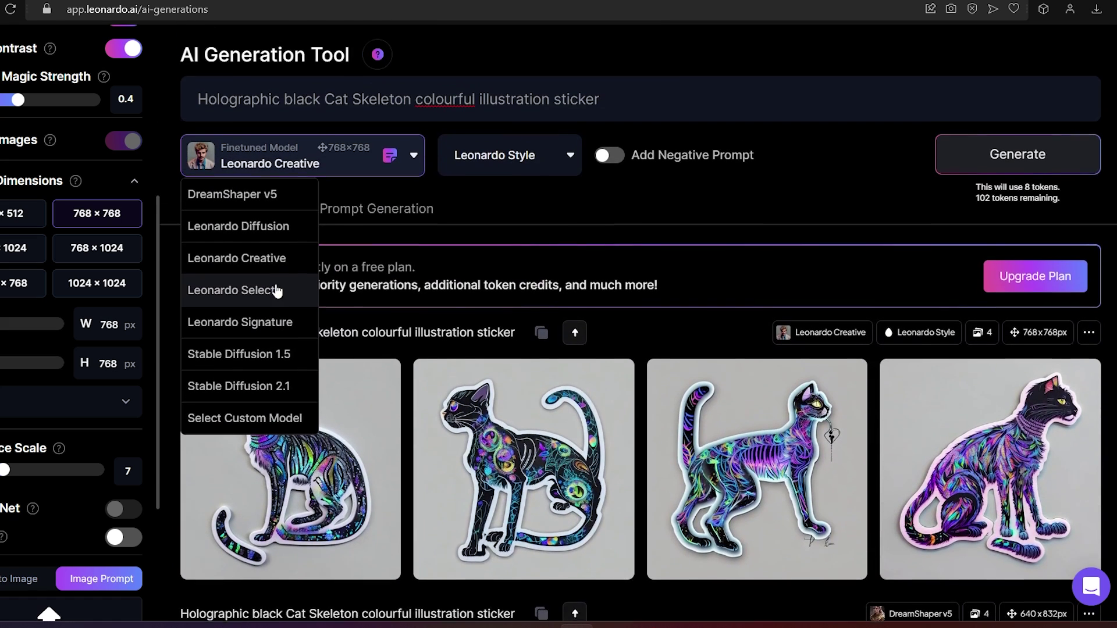
click(677, 235)
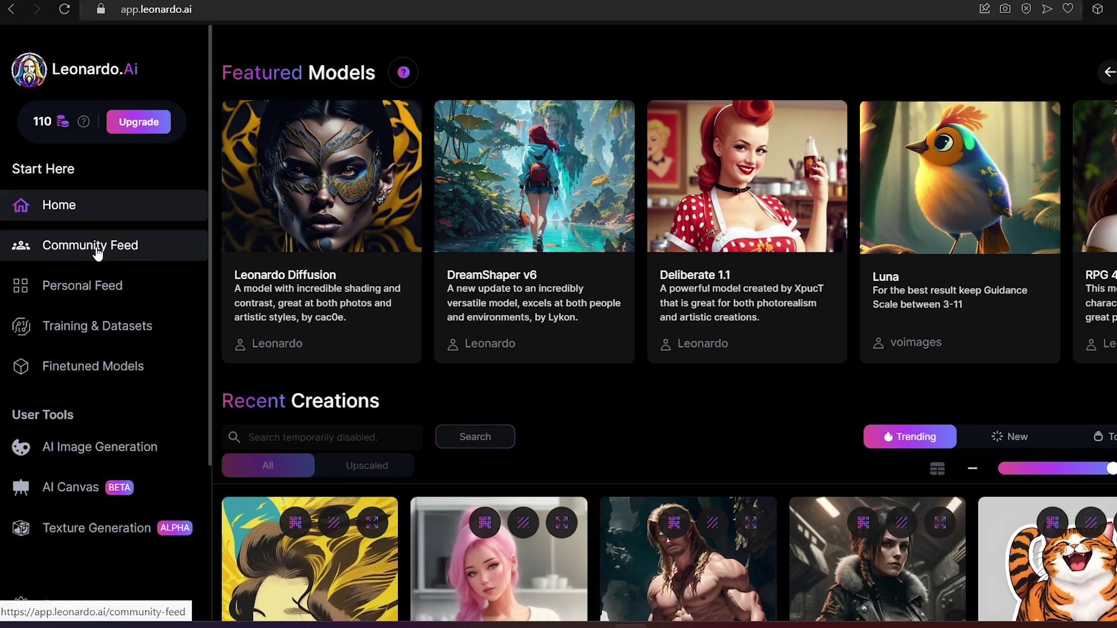
Inspect a Community Feed image's prompt, then open the second DreamShaper cat sticker full-size.
click(97, 249)
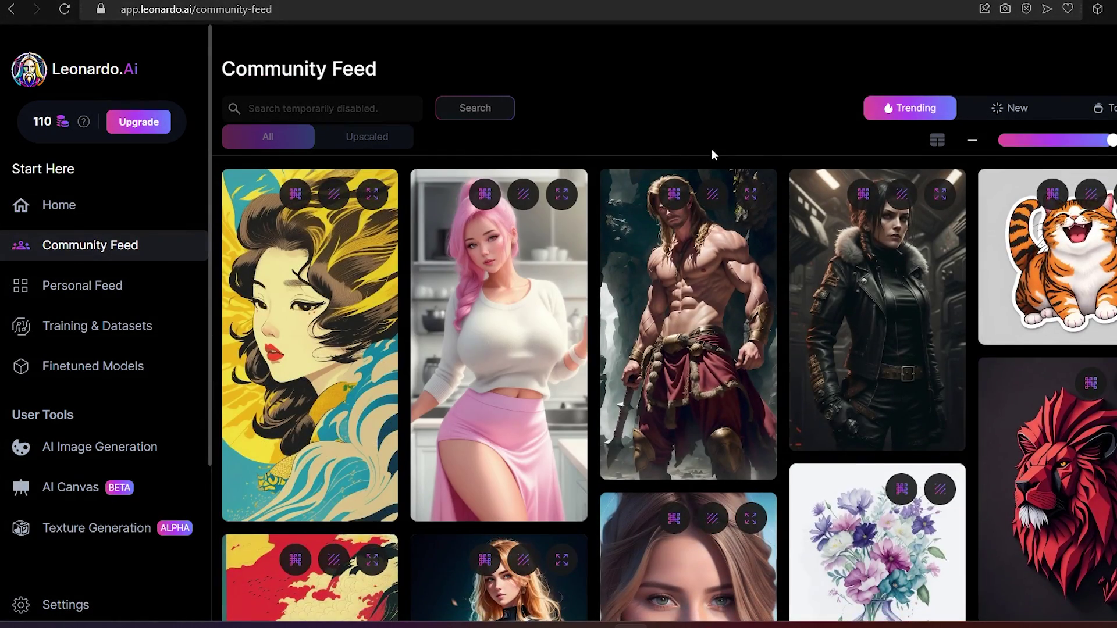
scroll(713, 154, down, 5)
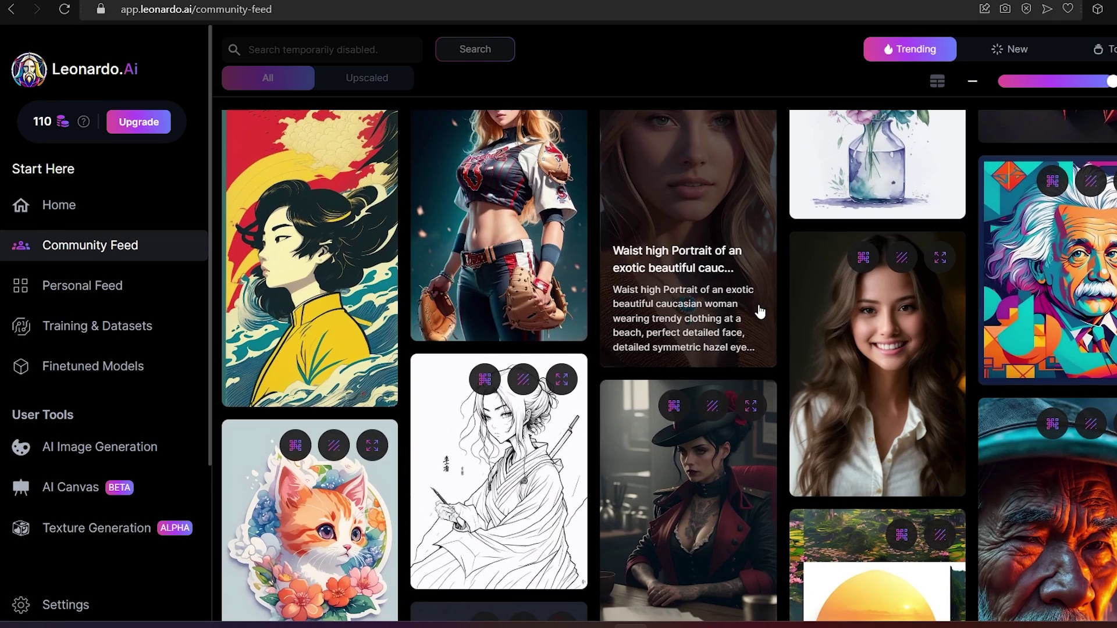
click(354, 229)
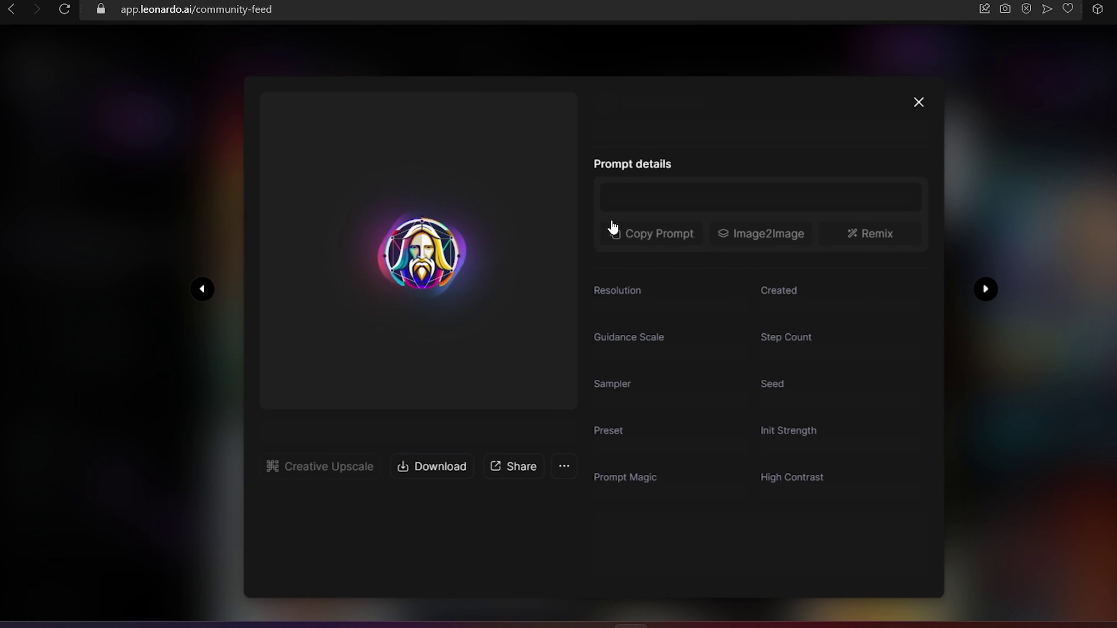
drag(570, 190, 815, 272)
drag(568, 196, 649, 197)
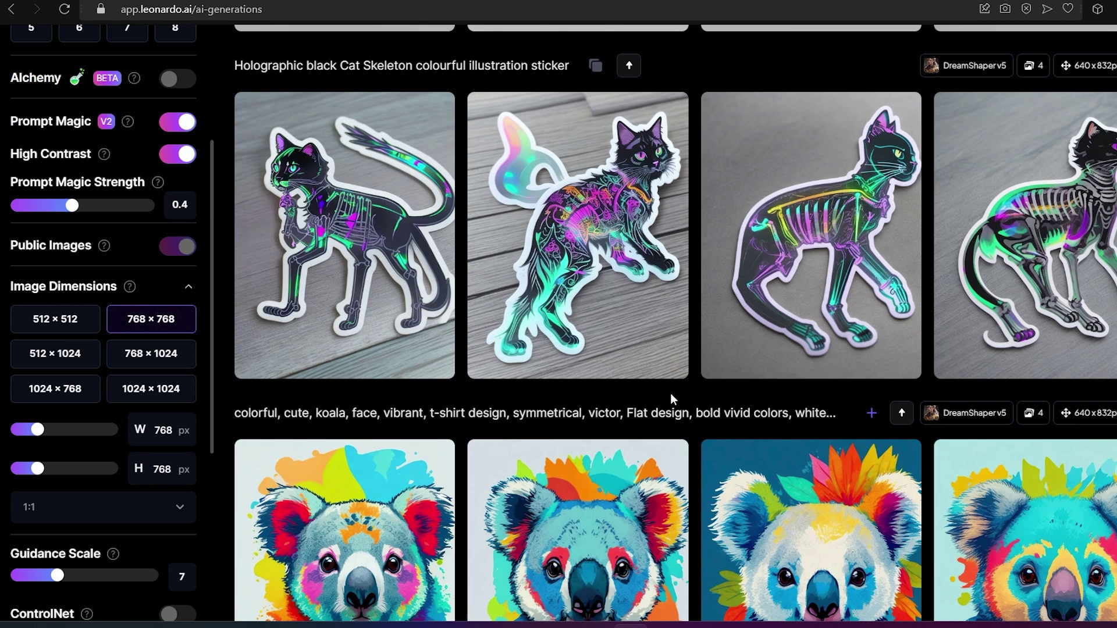
click(578, 250)
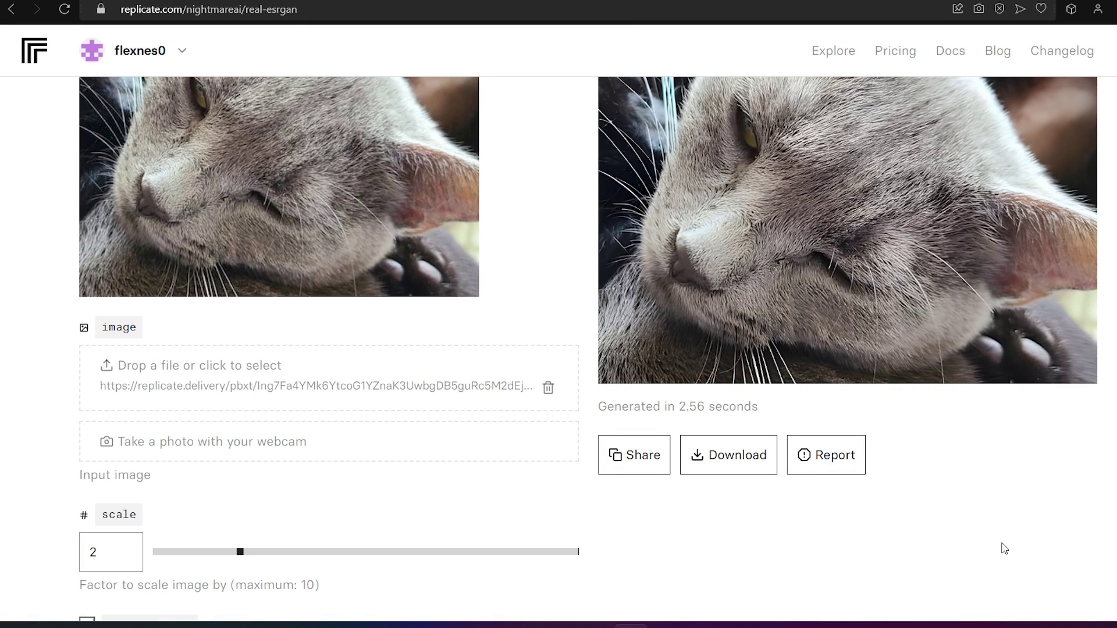
Drop the downloaded cat sticker into Replicate's upscaler, run it at scale 8 and download the result.
key(super+d)
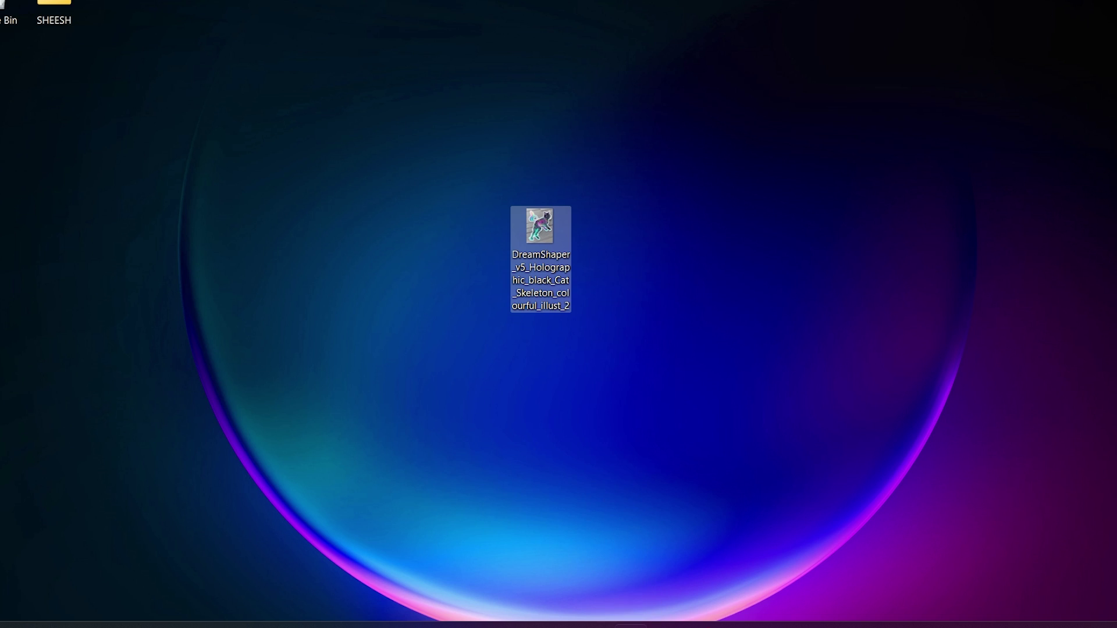
drag(531, 233, 302, 381)
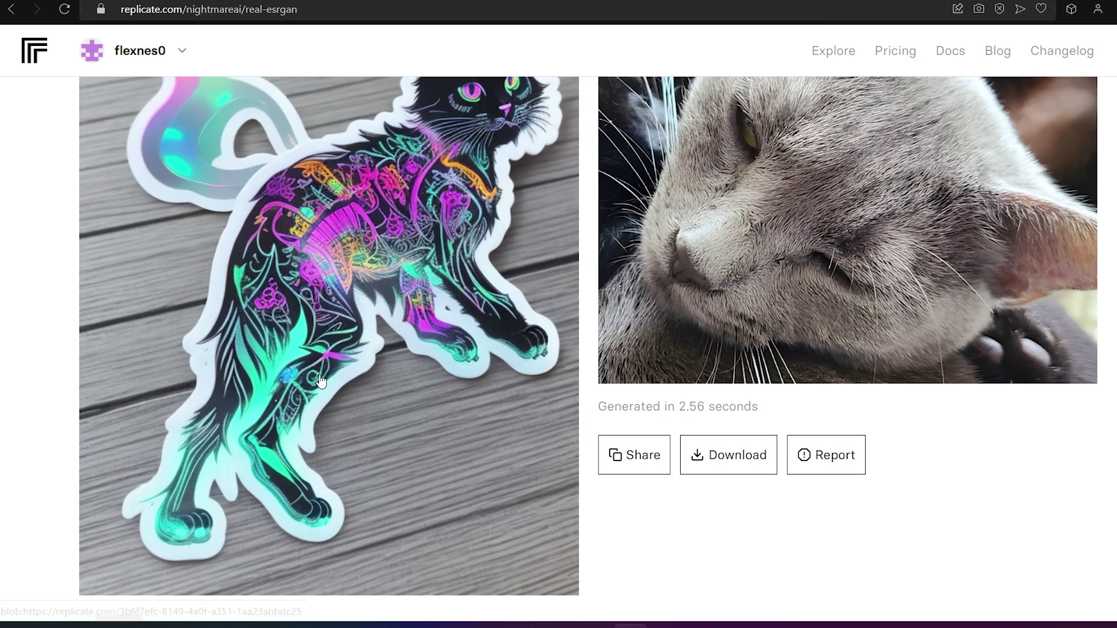
scroll(364, 387, down, 8)
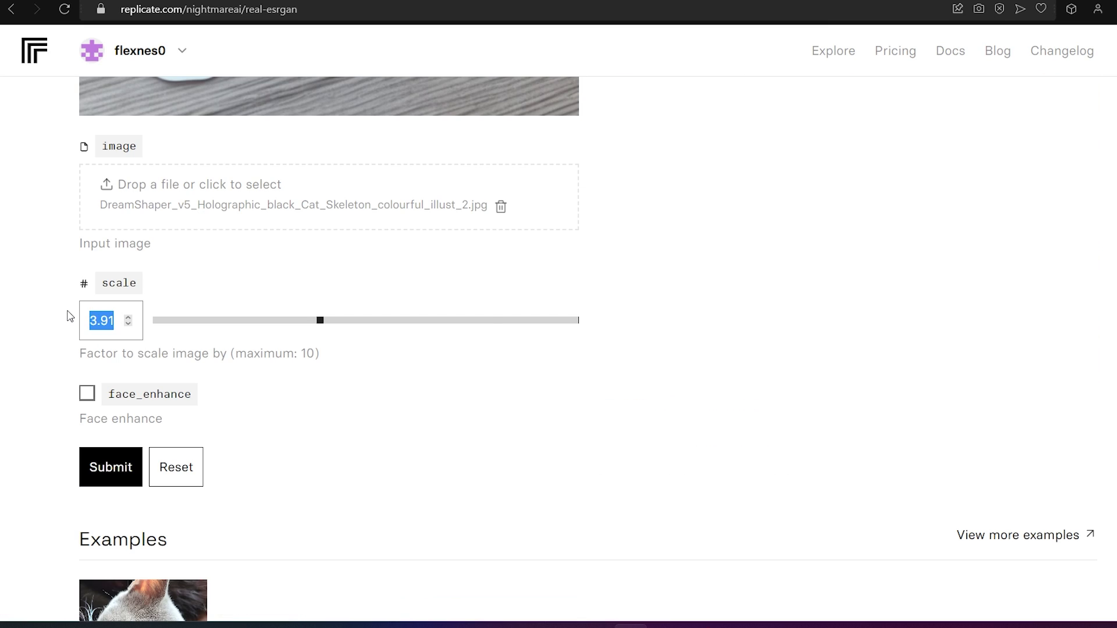
scroll(788, 365, down, 1)
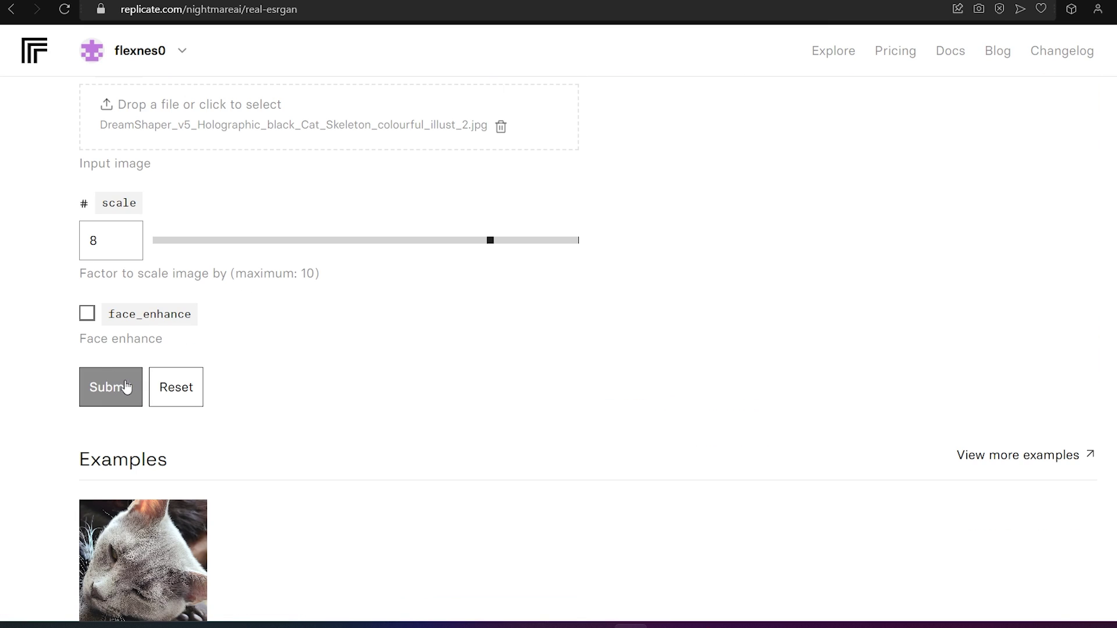
click(126, 386)
scroll(849, 186, down, 1)
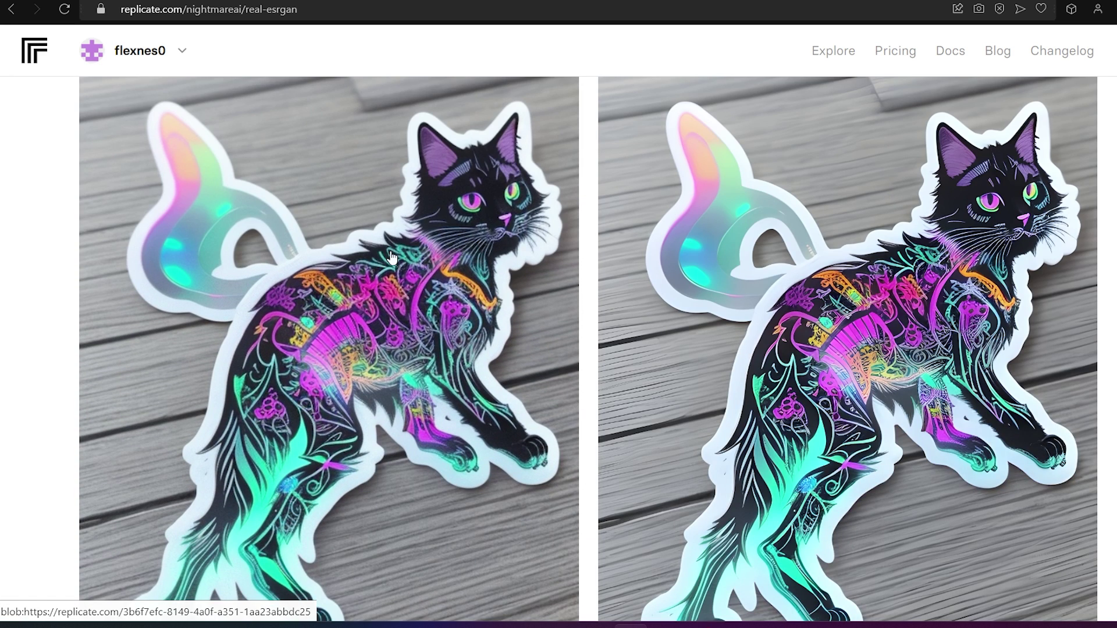
scroll(843, 540, down, 3)
click(865, 539)
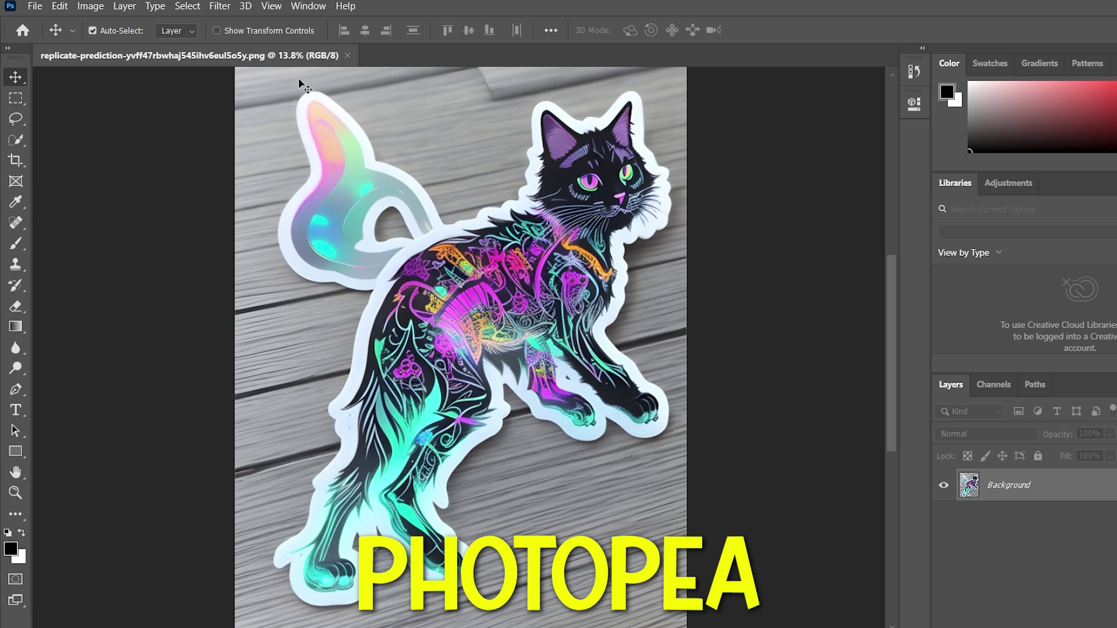
Select the cat sticker with Select > Subject, subtracting the holographic tail with Quick Selection.
click(187, 6)
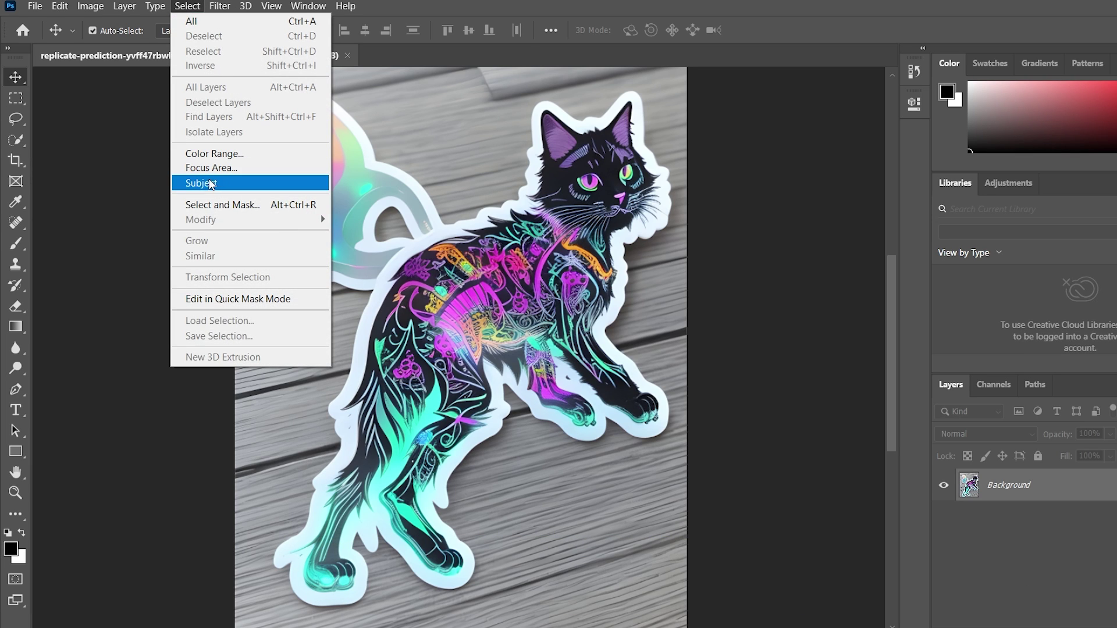
click(233, 189)
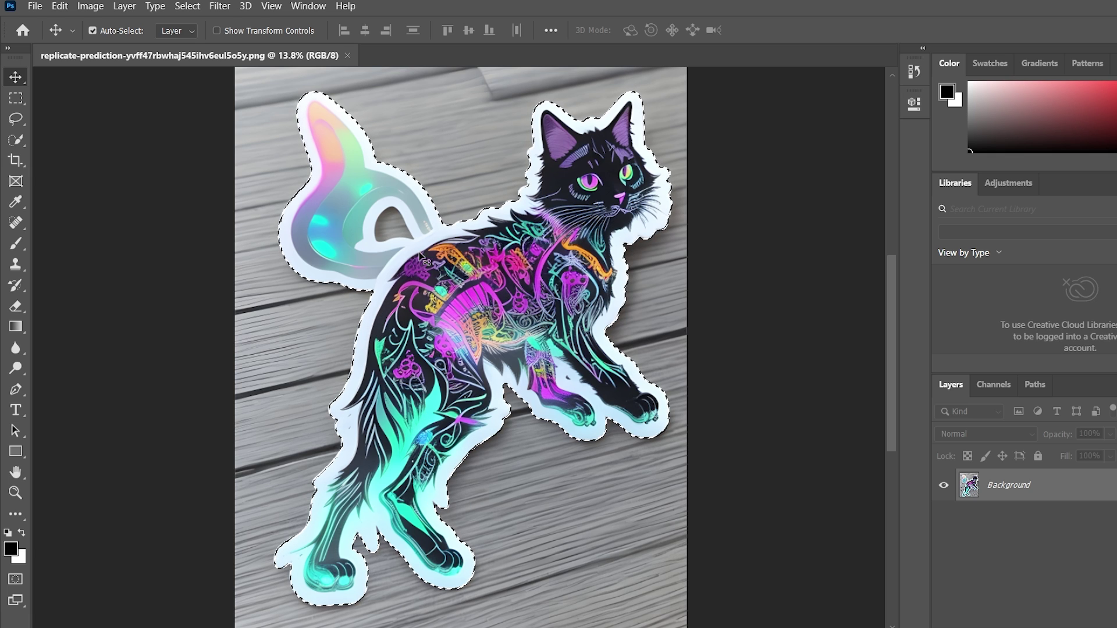
click(16, 140)
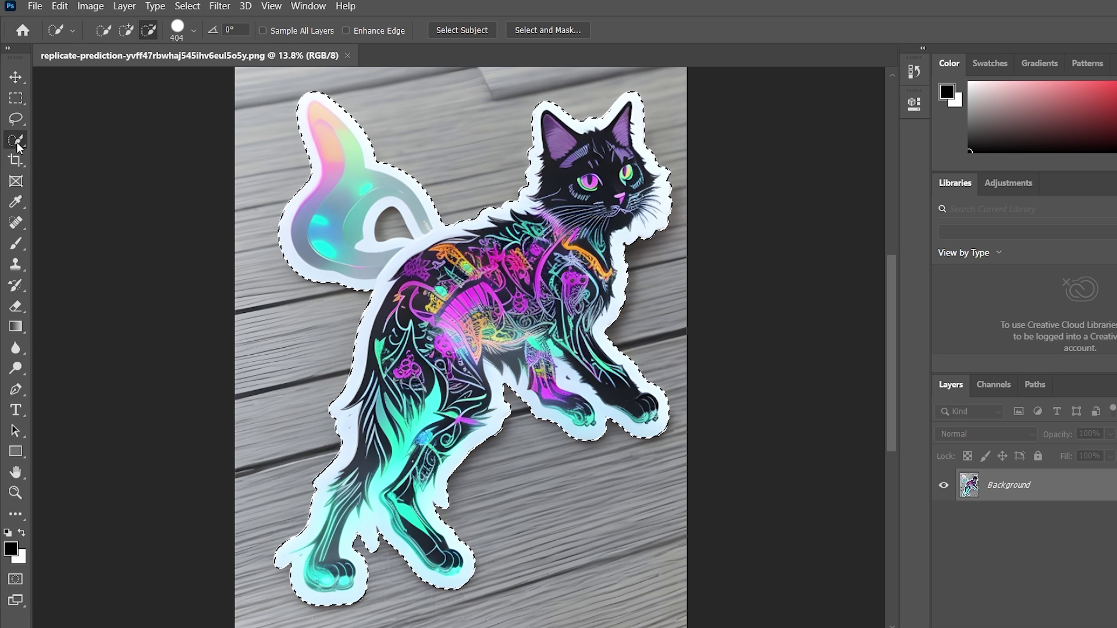
click(377, 251)
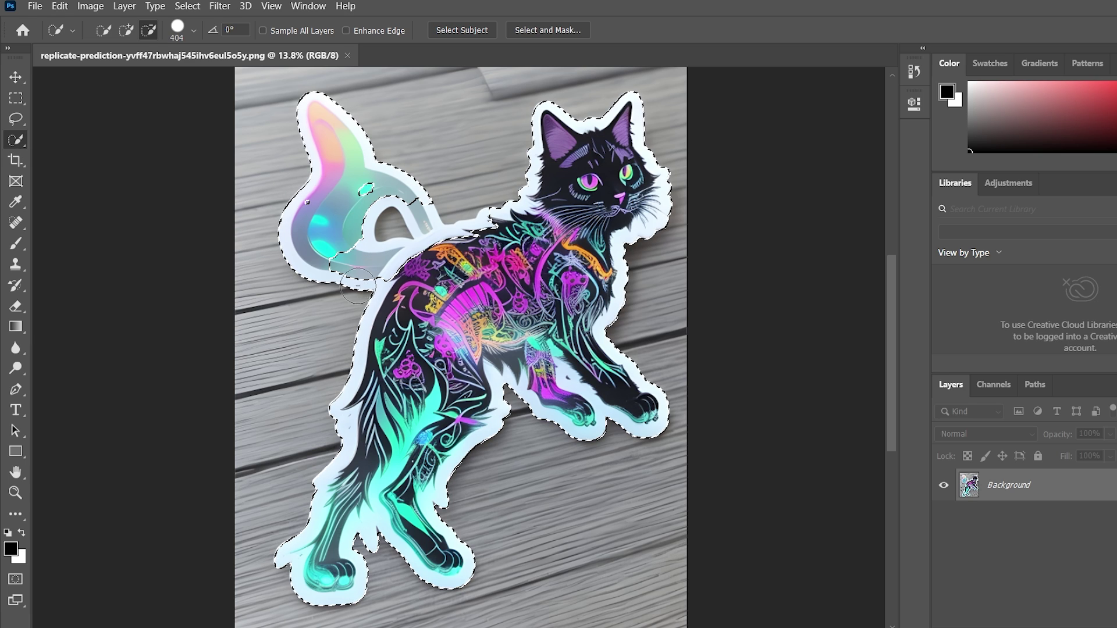
drag(357, 285, 354, 302)
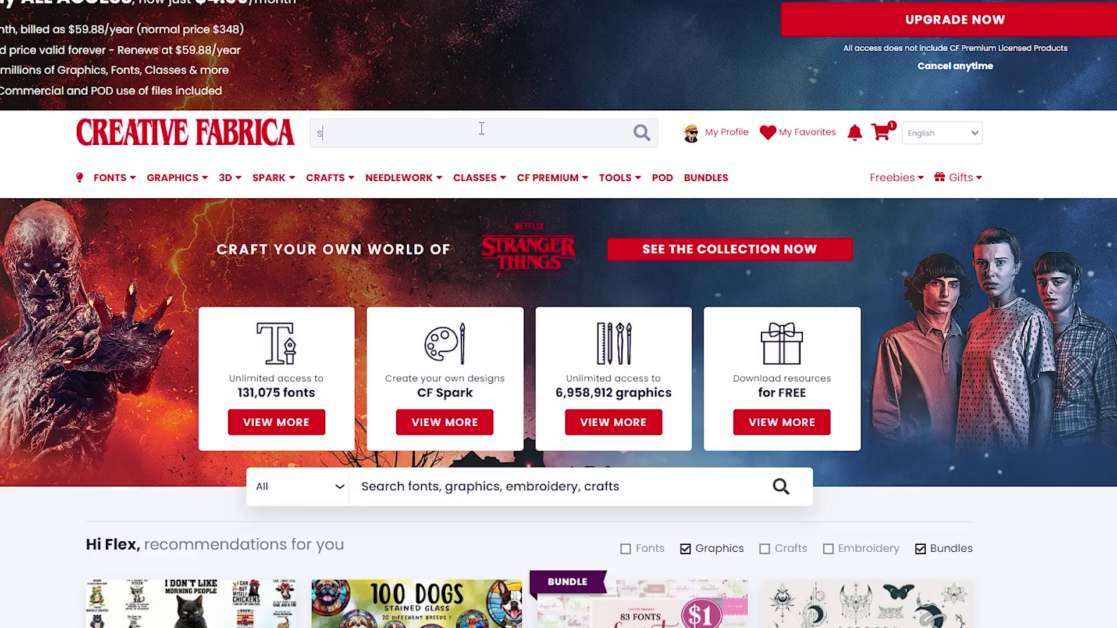
Search 'sticker mock' and download the 'Sticker Mockup | Canva and Photoshop' template.
click(482, 129)
text(sticker mock)
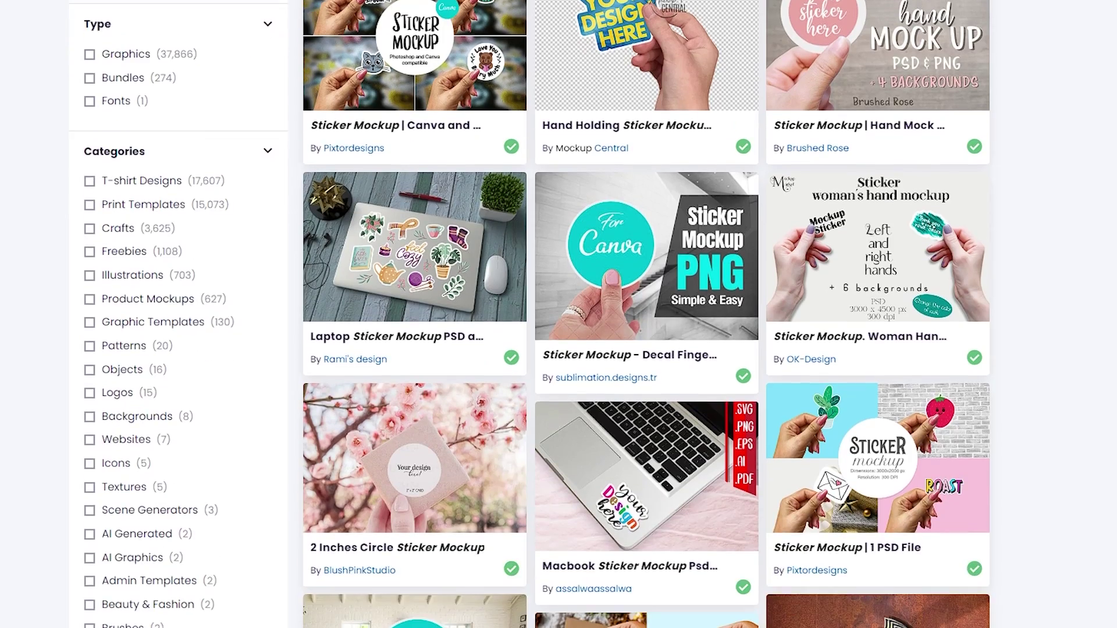
scroll(646, 314, down, 2)
scroll(646, 314, up, 5)
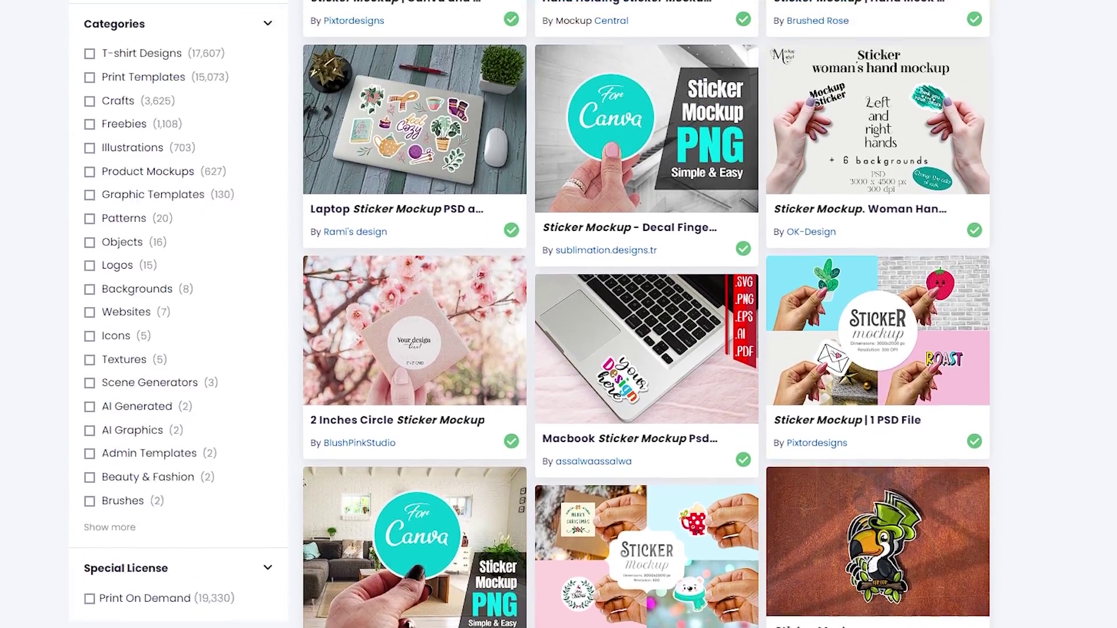
scroll(1000, 261, up, 2)
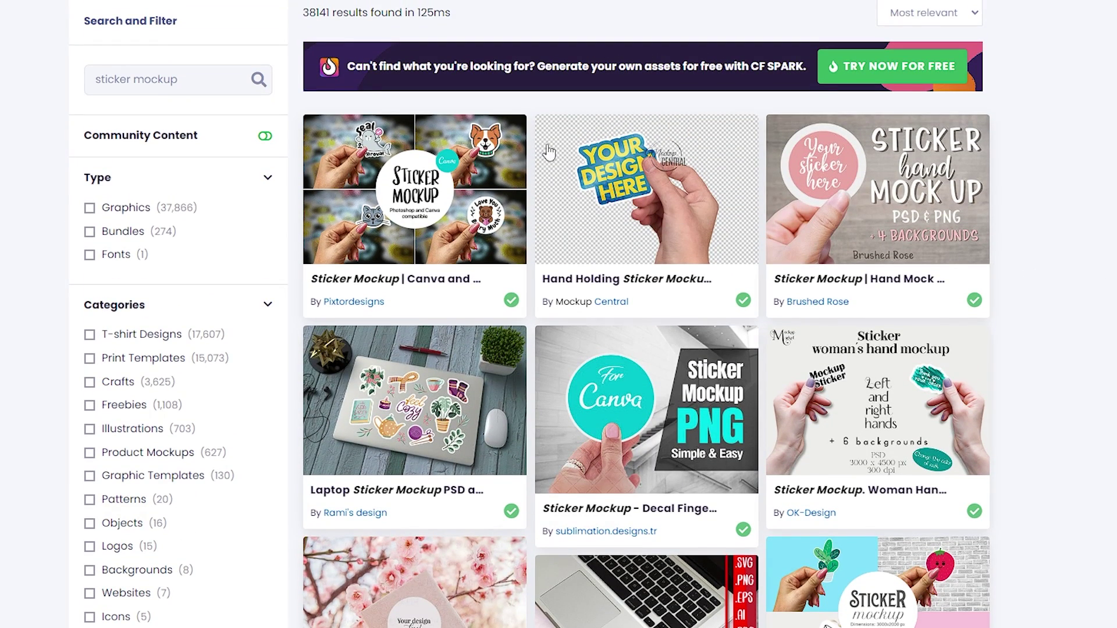
click(425, 201)
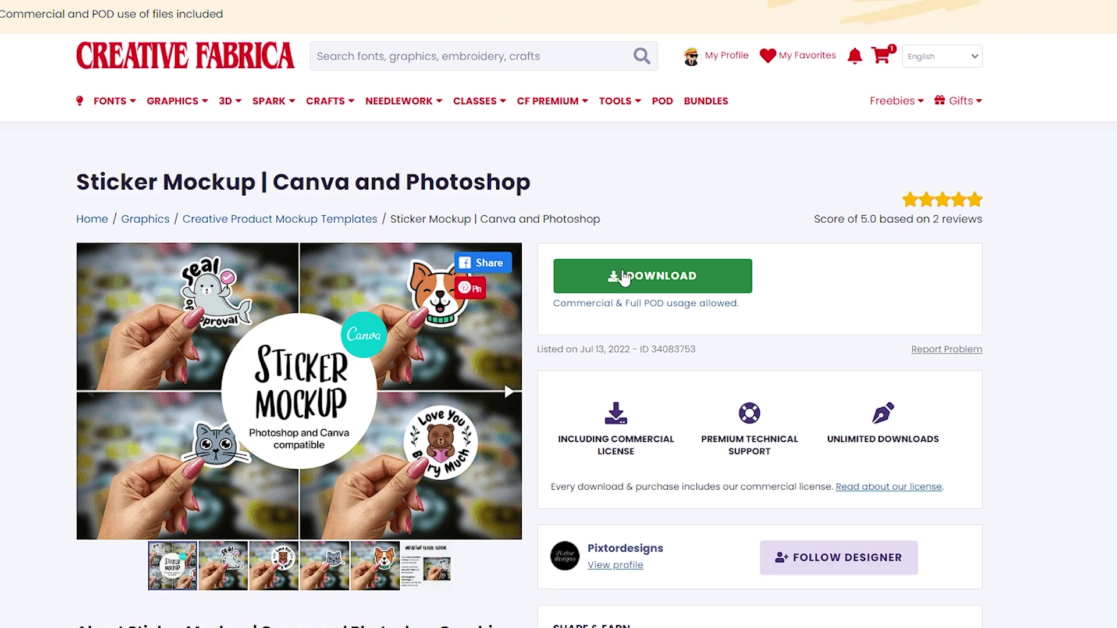
click(624, 278)
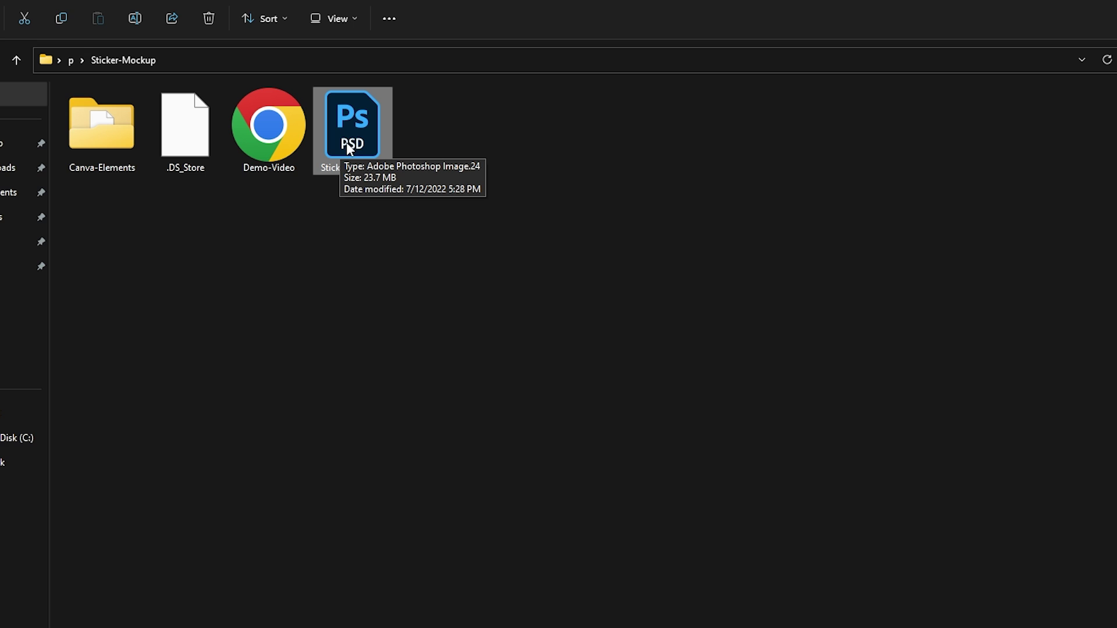
Open the Sticker-Mockup PSD and place the black cat image into the sticker smart object, hiding the placeholder.
double_click(350, 144)
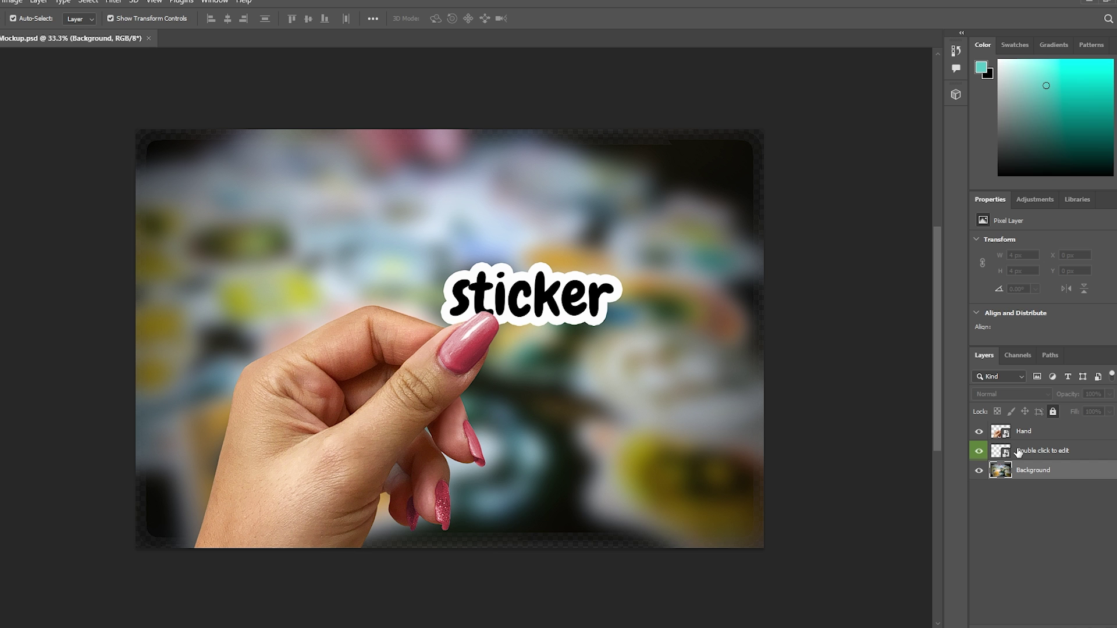
click(1017, 457)
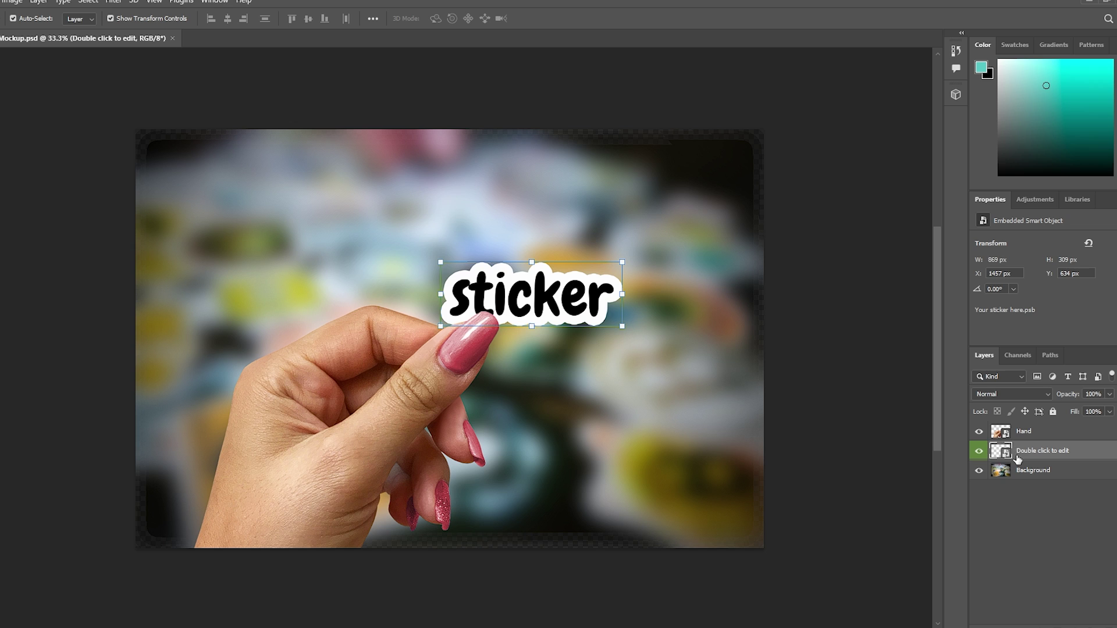
double_click(1001, 454)
drag(510, 396, 436, 319)
click(563, 18)
click(979, 487)
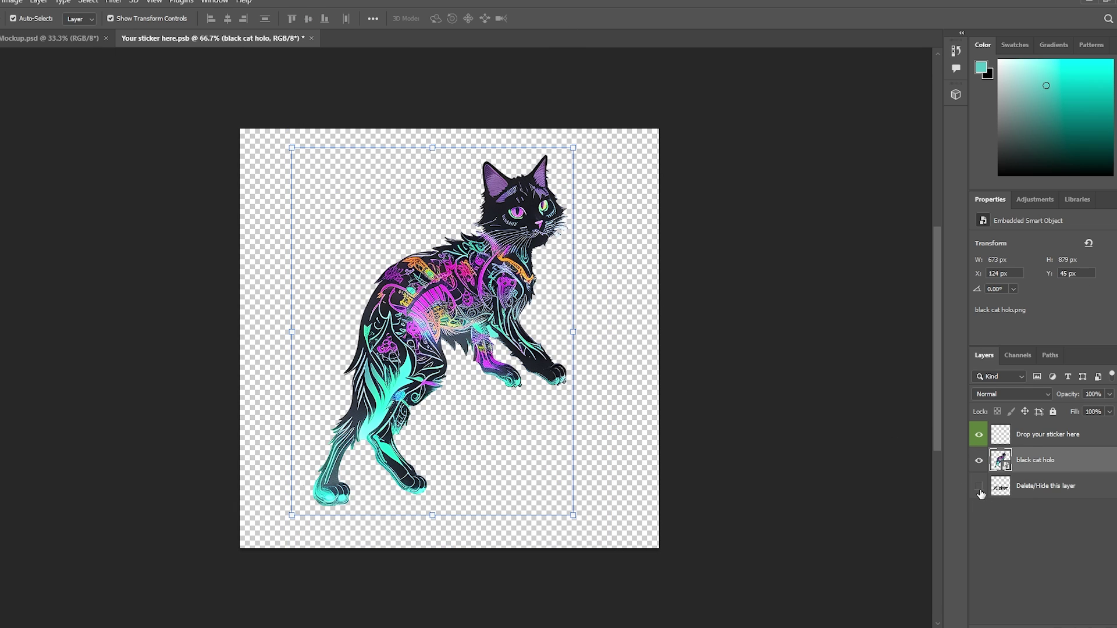
click(660, 305)
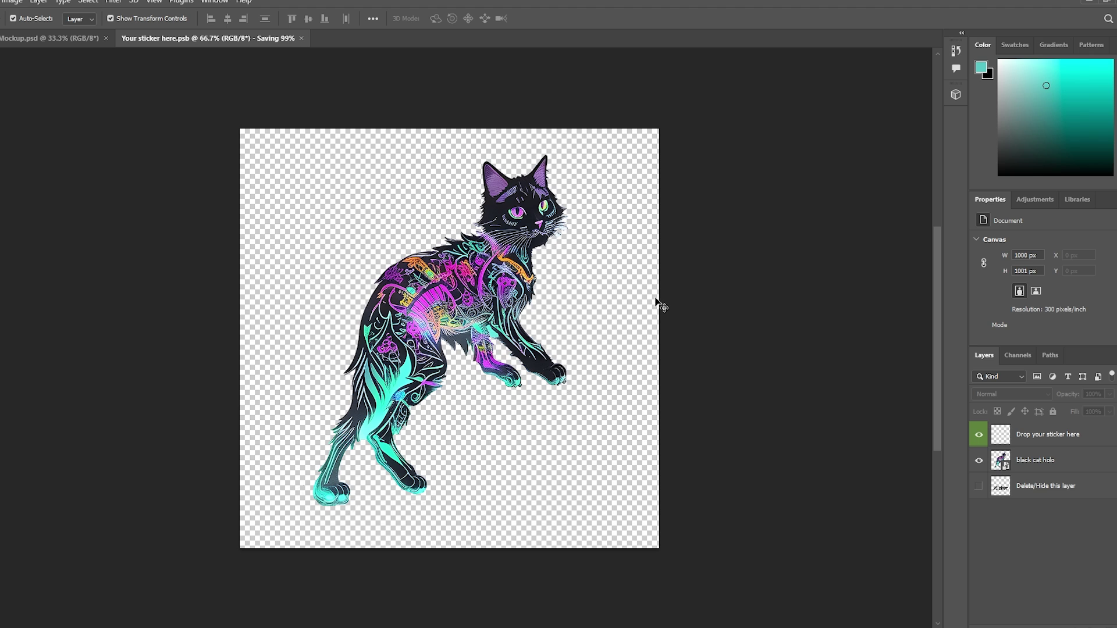
Check the mockup, then give the black cat holo layer a white Stroke outline.
click(49, 37)
scroll(386, 169, down, 3)
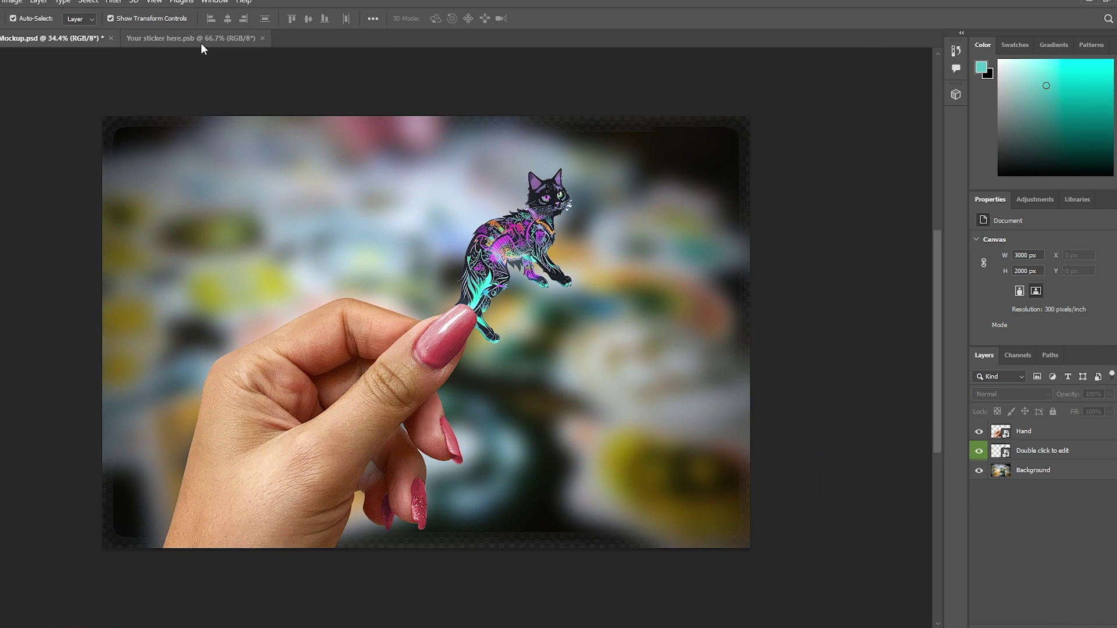
click(203, 40)
double_click(1047, 431)
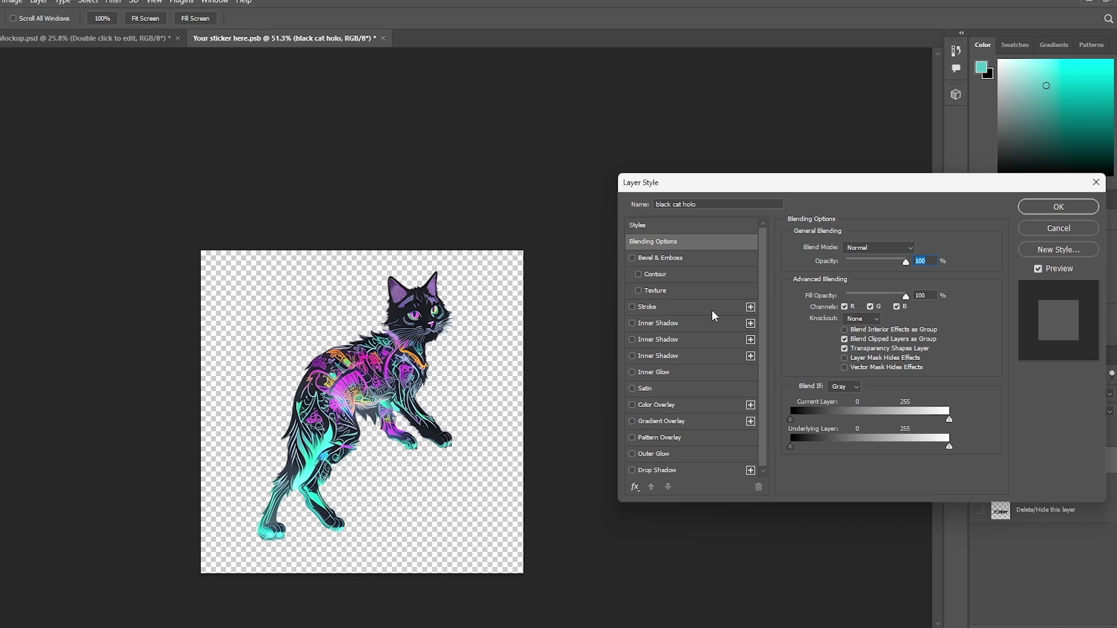
click(654, 305)
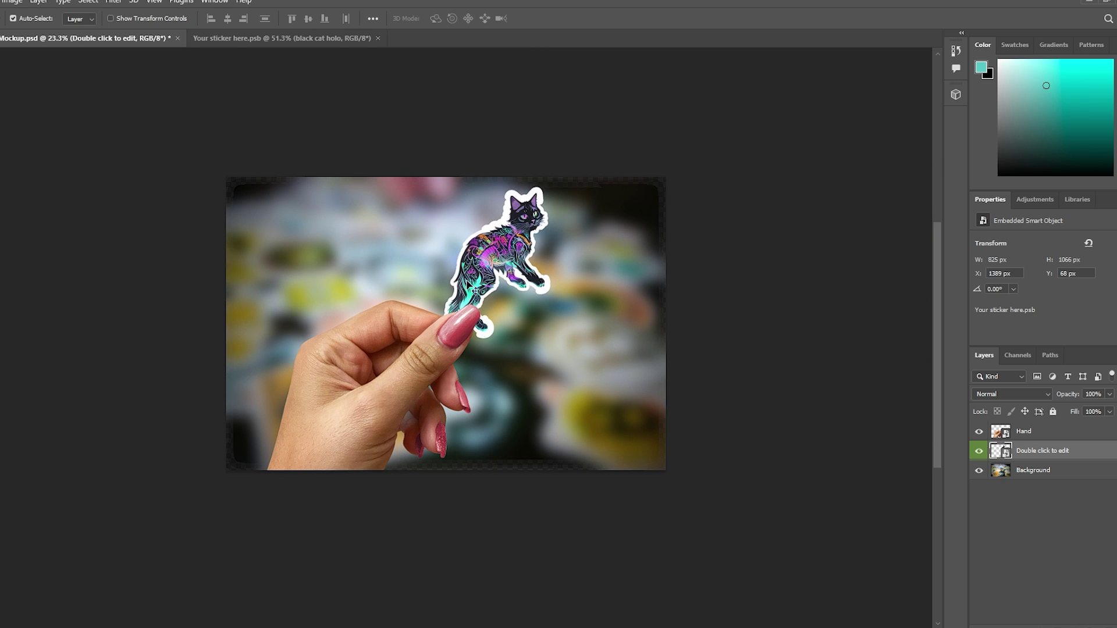
Free Transform the cat sticker to about 134% and position it in the hand.
key(ctrl+t)
drag(581, 207, 622, 171)
drag(584, 219, 565, 218)
drag(601, 177, 583, 193)
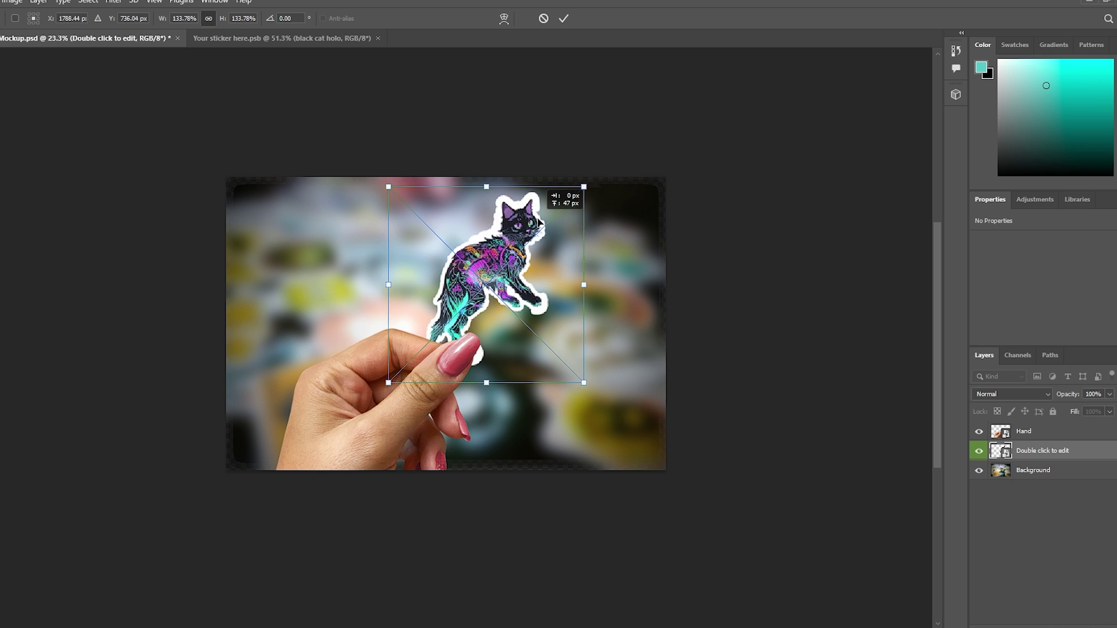